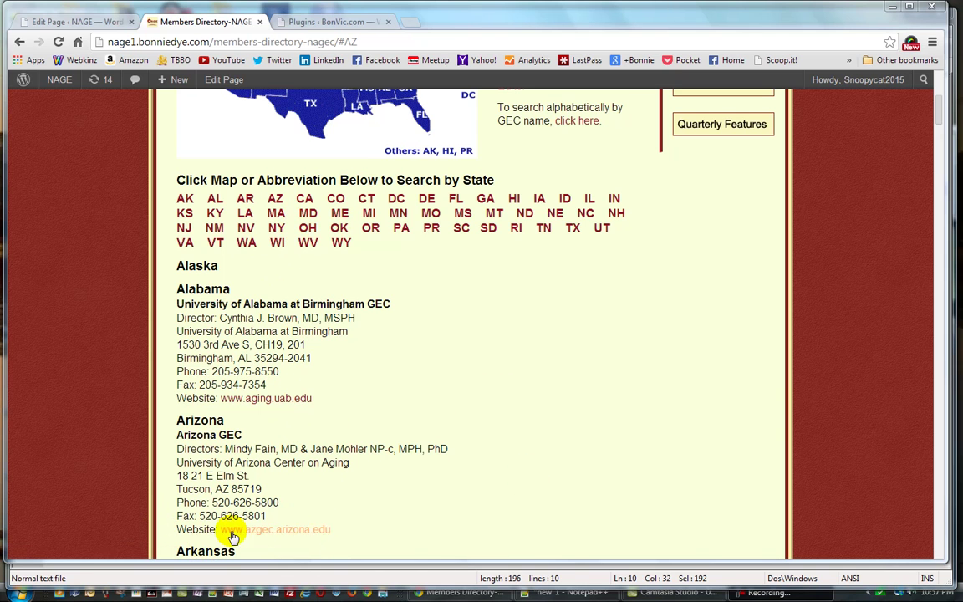
Jump to the AZ section of the members directory page and look over the neighbouring state listings.
click(276, 202)
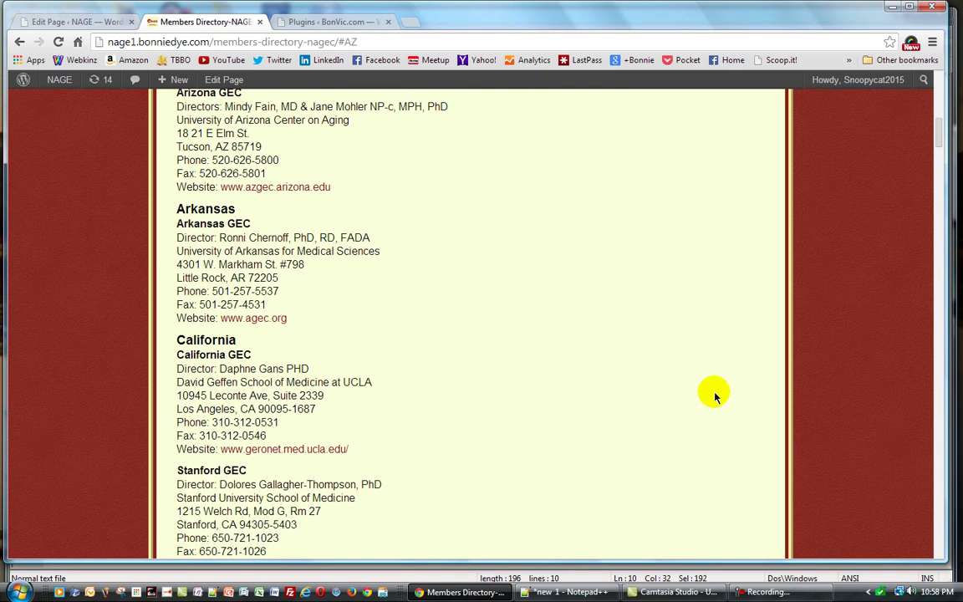
scroll(710, 398, up, 9)
scroll(714, 412, down, 5)
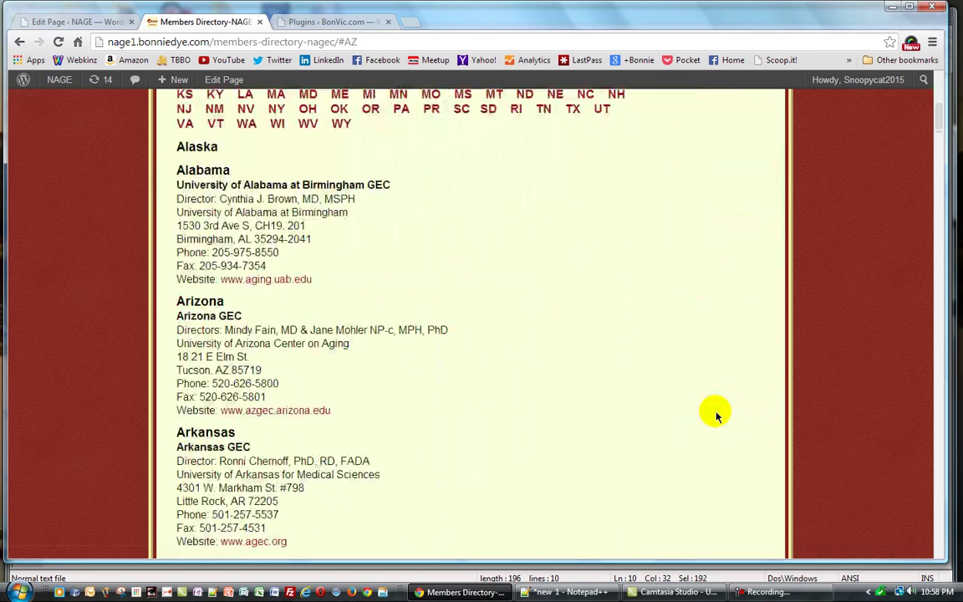
Switch to the BonVic.com site admin and open the About Us page for editing to examine its default editor toolbar.
click(333, 23)
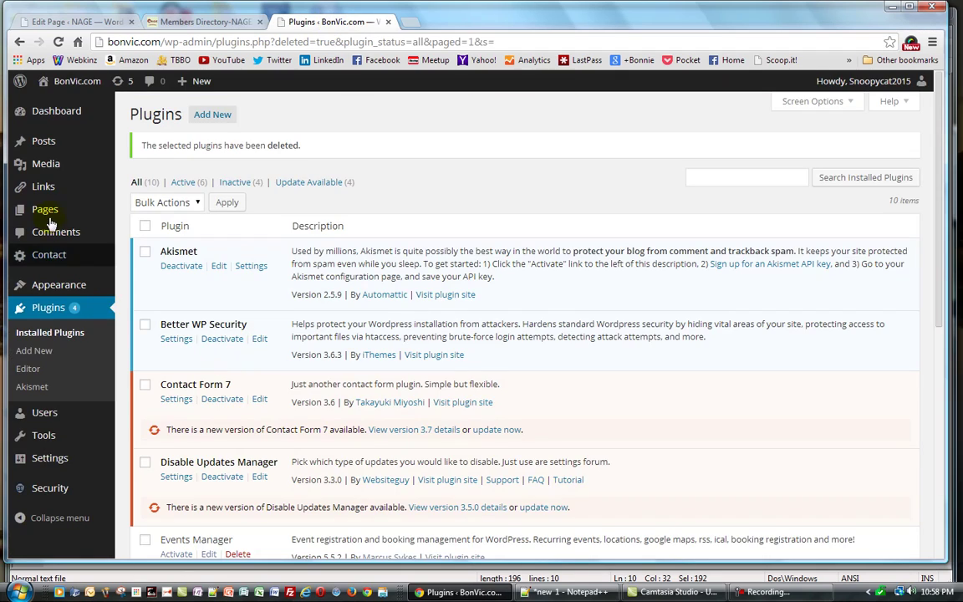
mouse_move(130, 221)
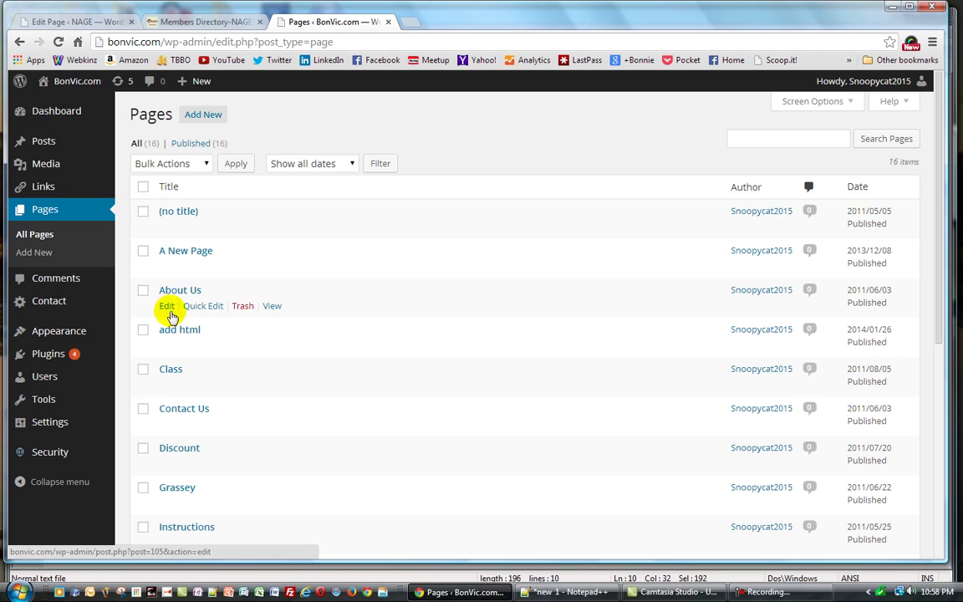
click(166, 307)
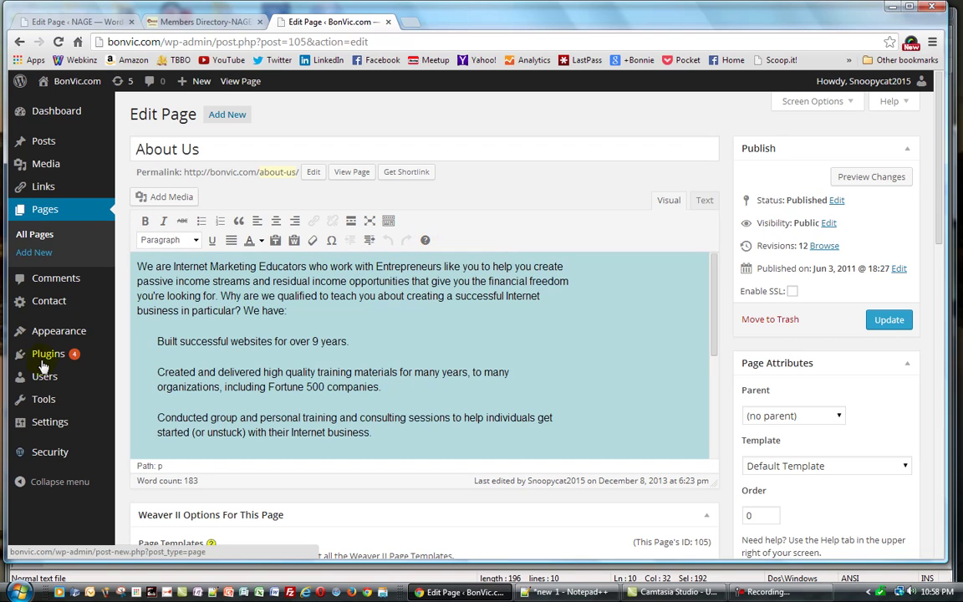
Search for "ultimate tinymce" among the new plugins available to install.
mouse_move(42, 358)
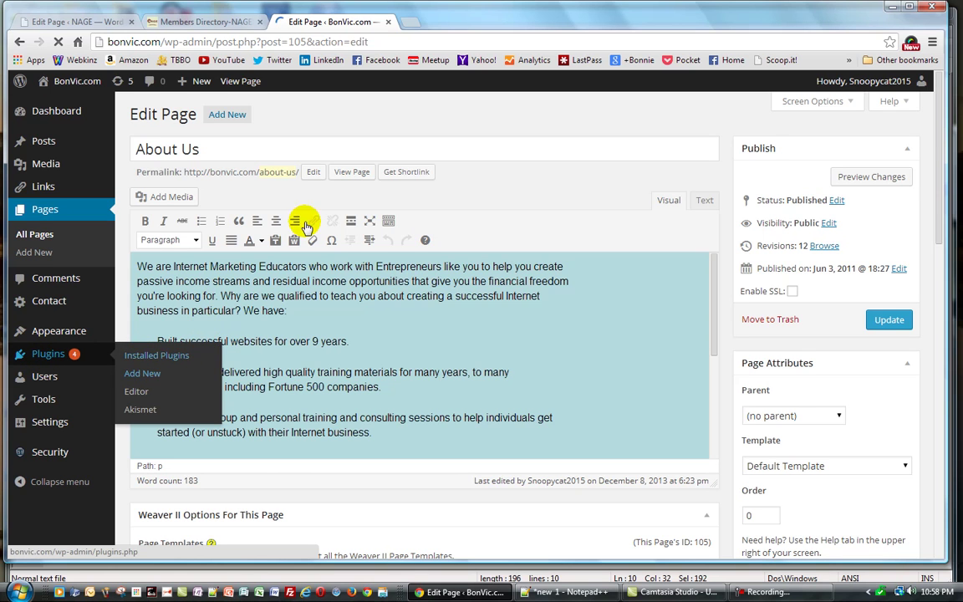
click(138, 374)
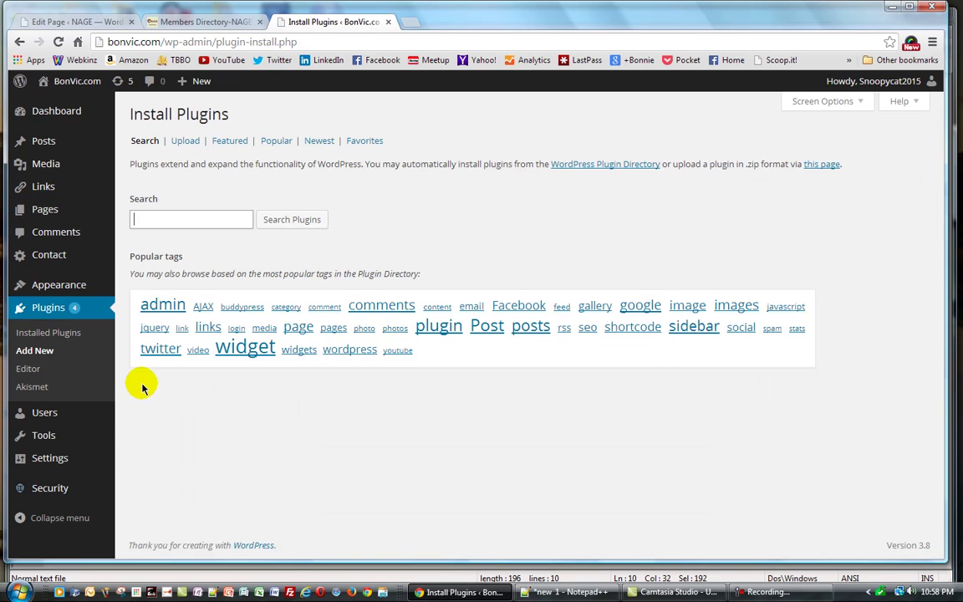
click(184, 226)
text(ultimate)
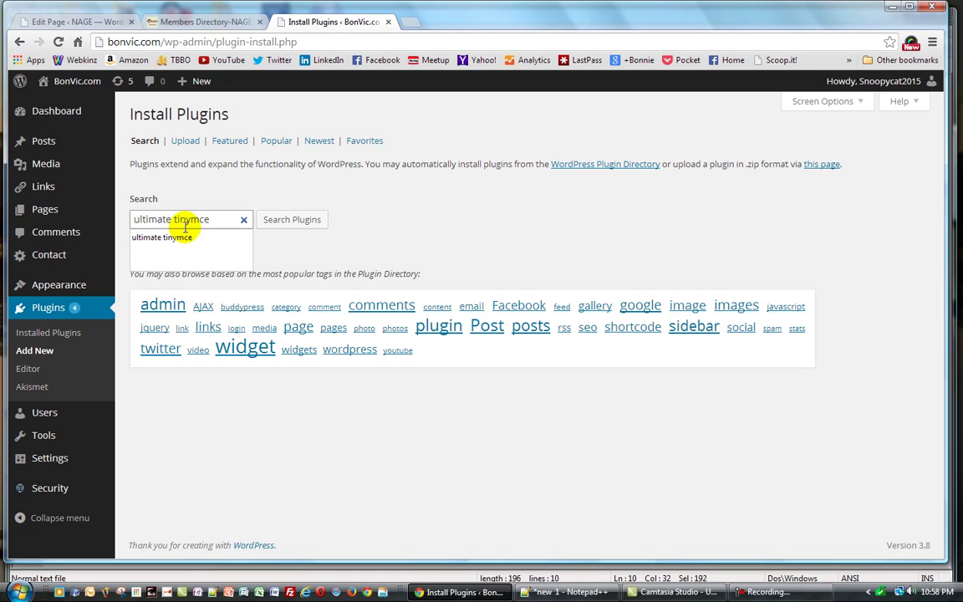
text(tinymce)
click(302, 221)
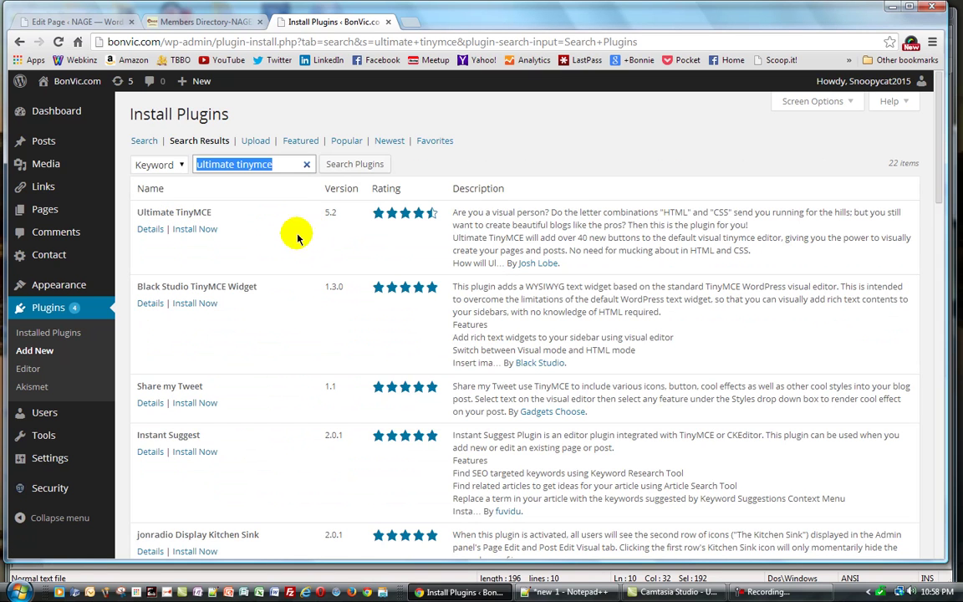
Install and activate the Ultimate TinyMCE plugin from its details, and open its settings page.
click(150, 232)
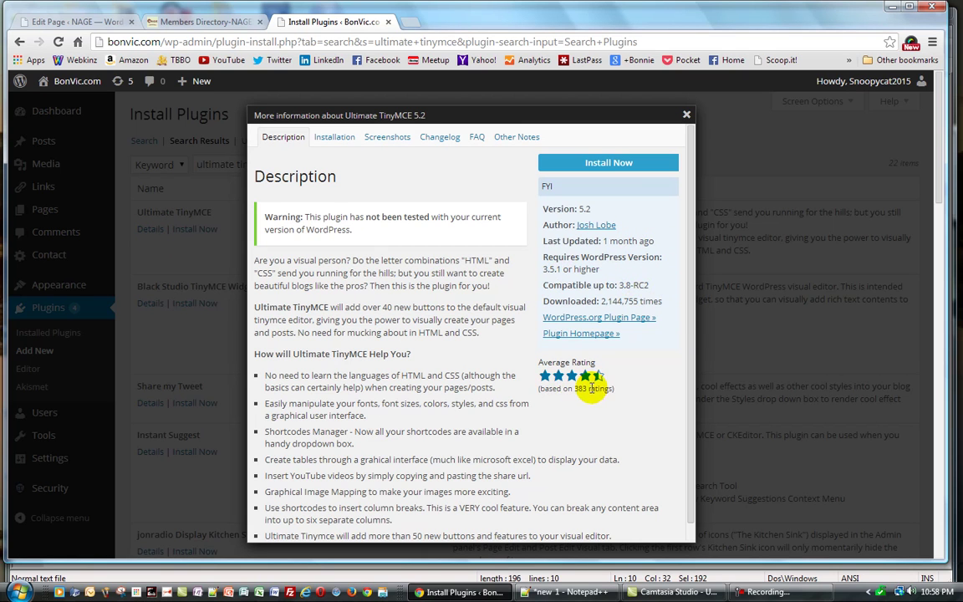
click(621, 164)
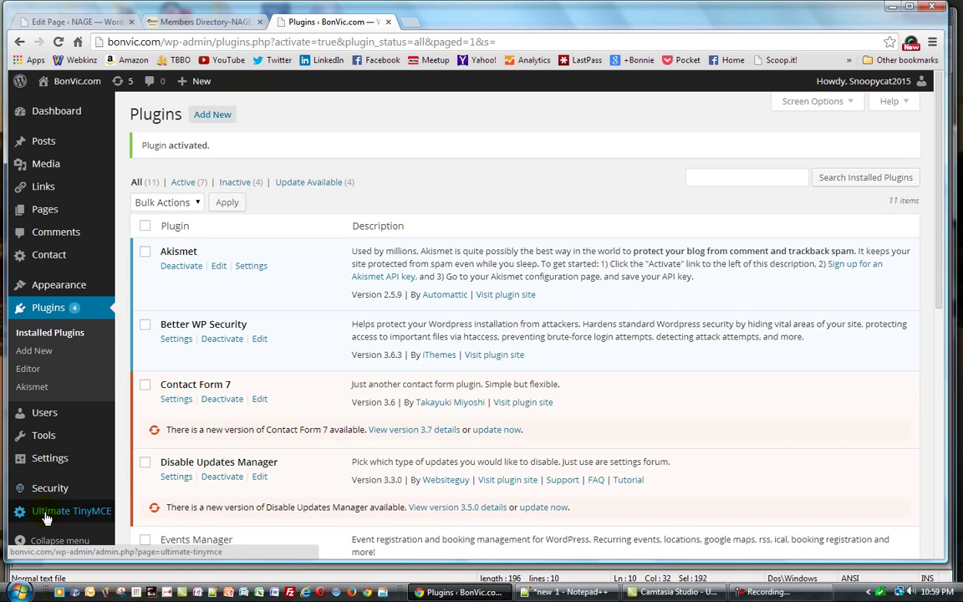
click(47, 517)
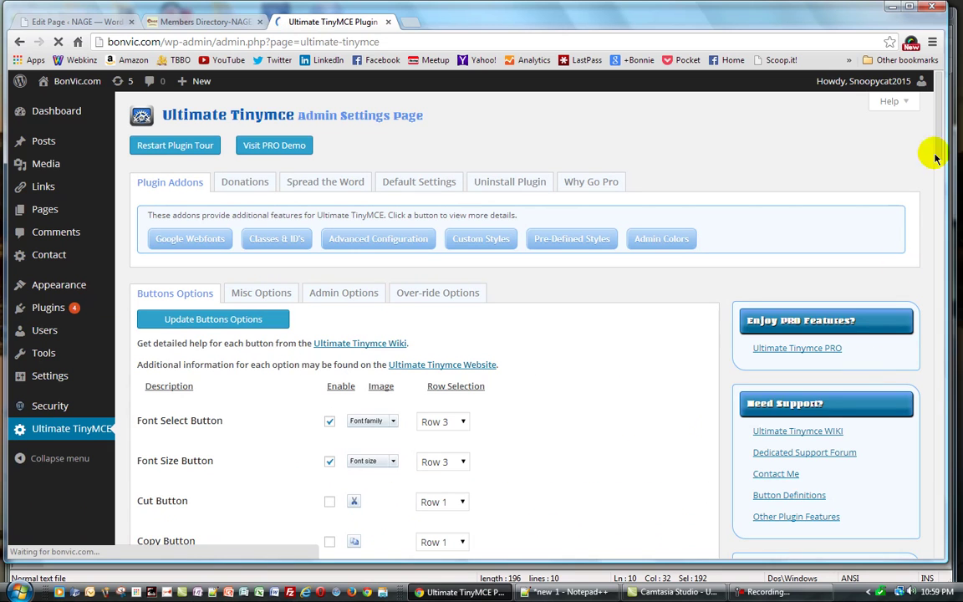
Examine the enable and row choices for the Font Select Button and the Anchor Button in the plugin's button options.
drag(939, 140, 954, 162)
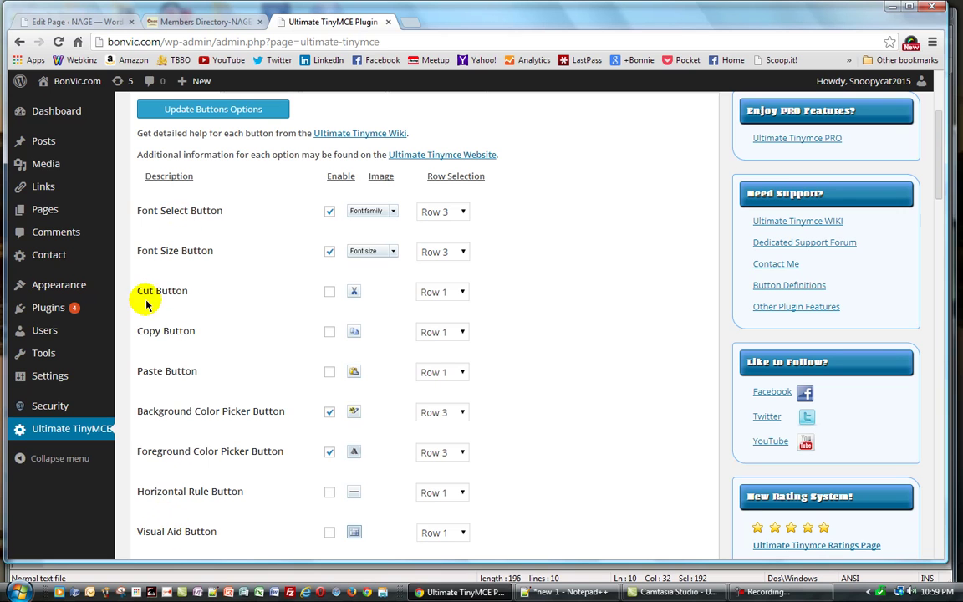
click(464, 213)
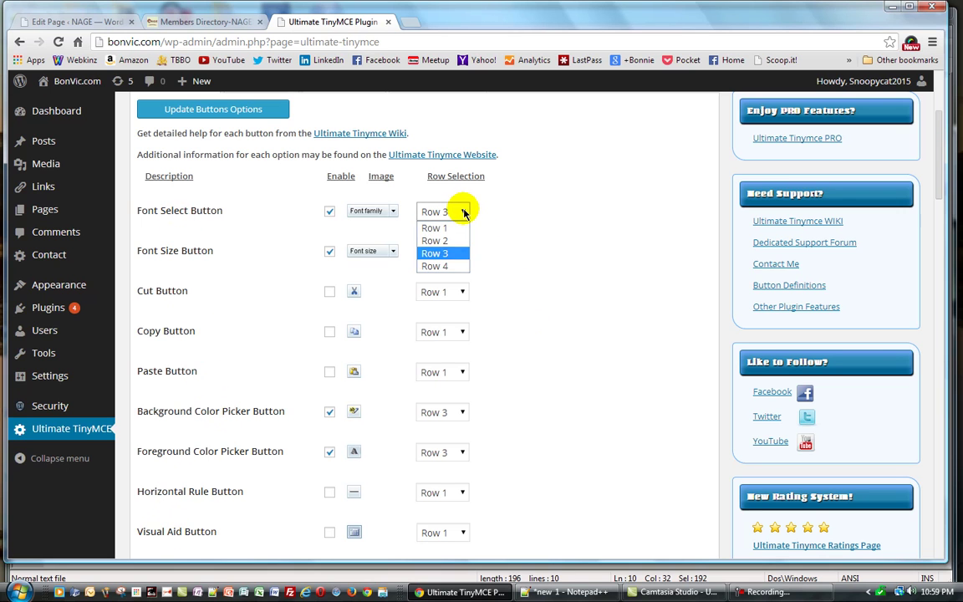
click(449, 255)
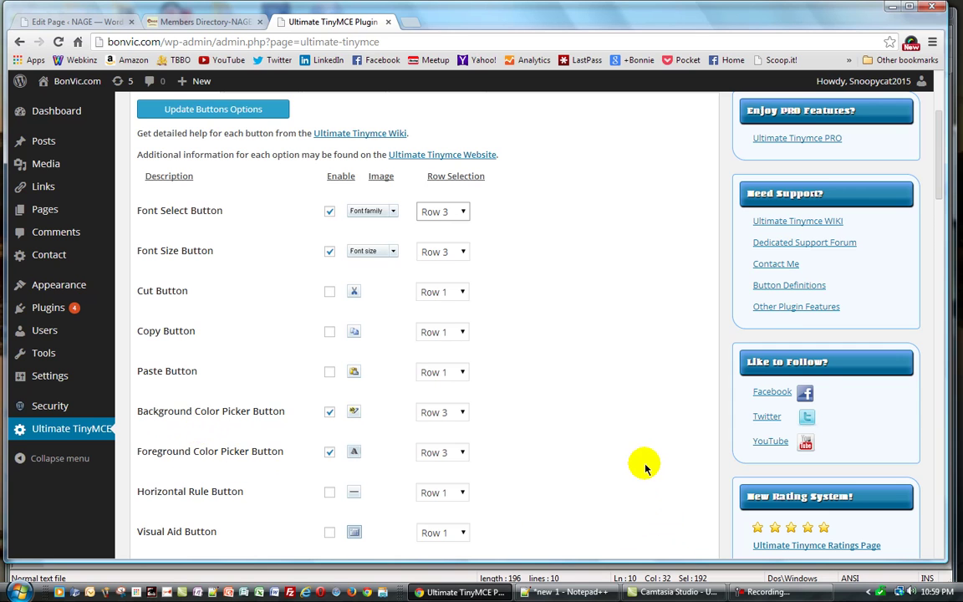
scroll(645, 467, down, 3)
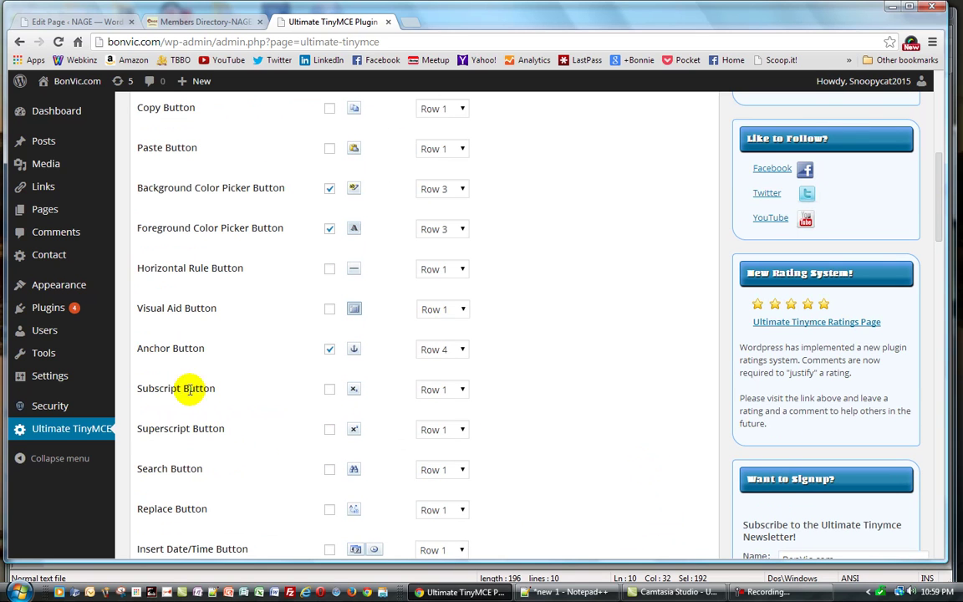
click(329, 351)
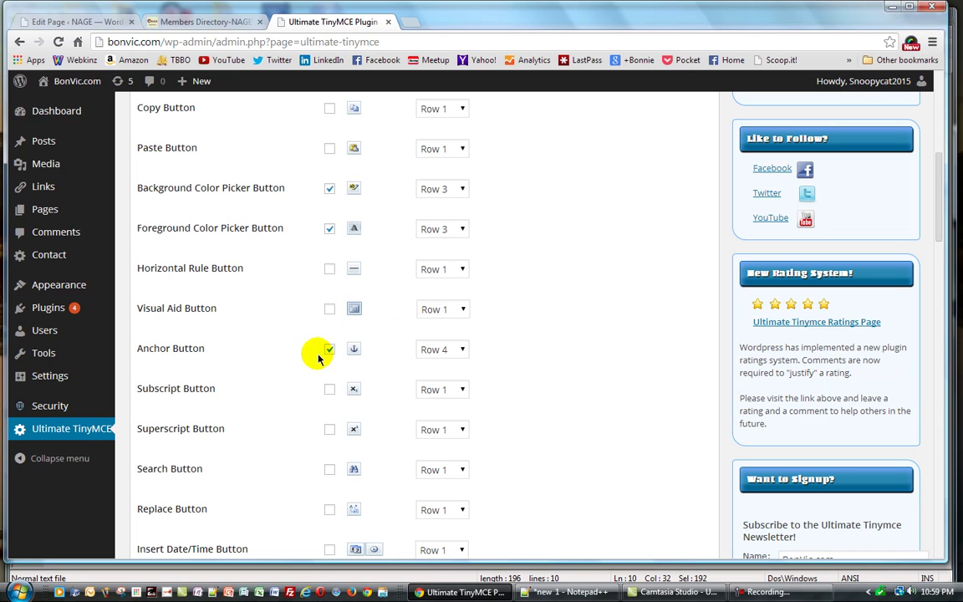
click(463, 350)
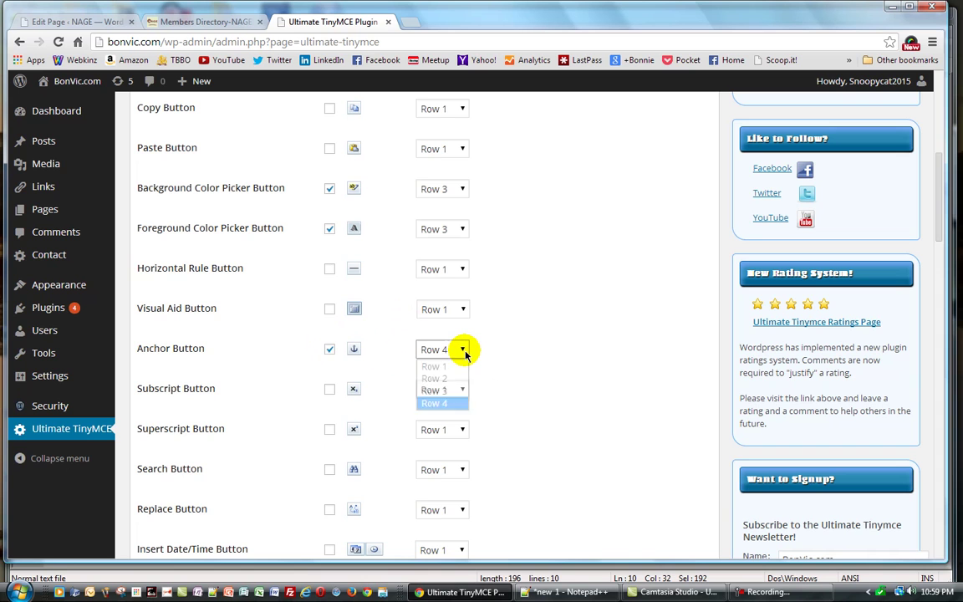
click(463, 350)
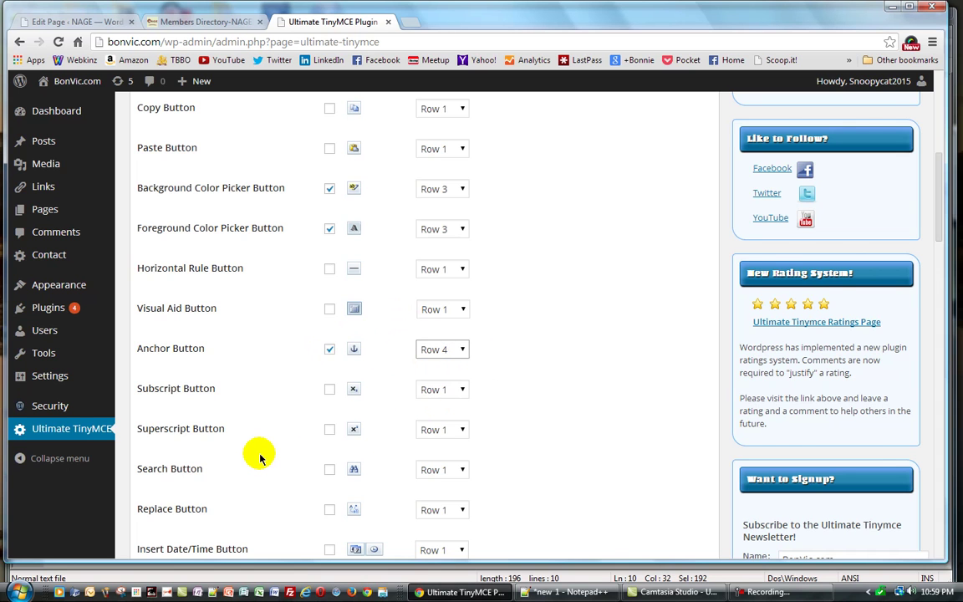
Look through the remaining editor buttons and save the button options.
scroll(258, 451, down, 3)
scroll(259, 459, down, 3)
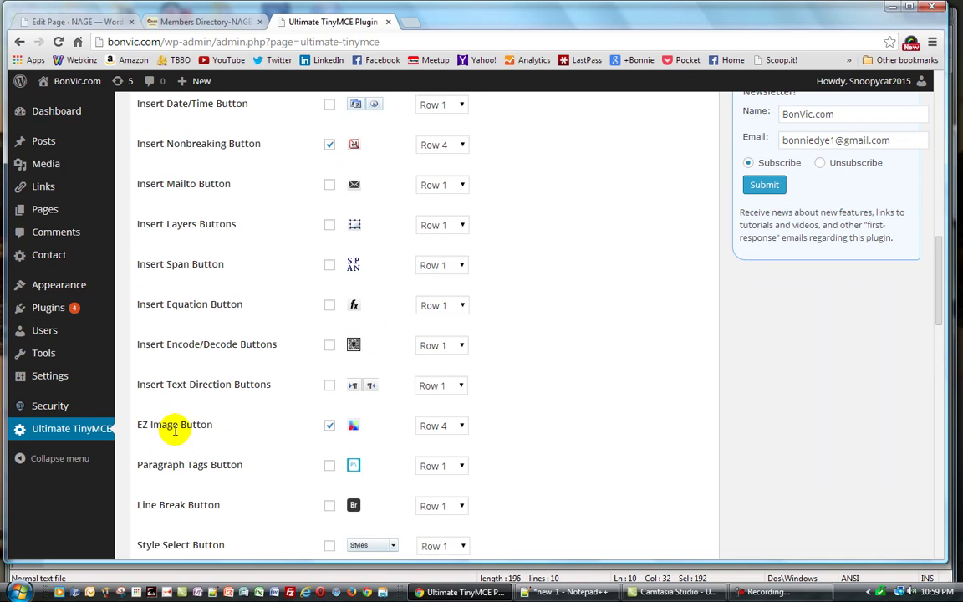
scroll(532, 459, down, 6)
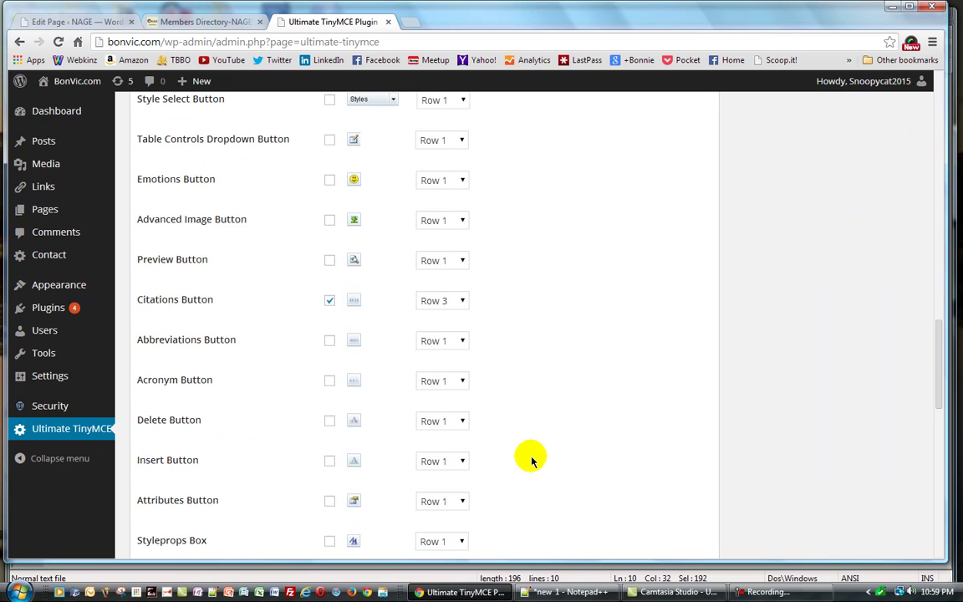
scroll(531, 459, down, 11)
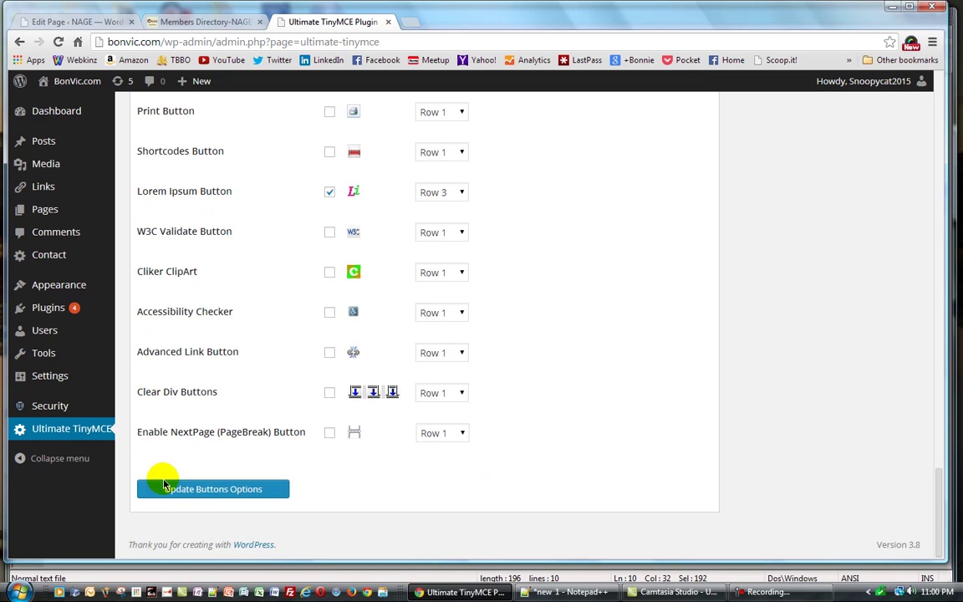
click(219, 492)
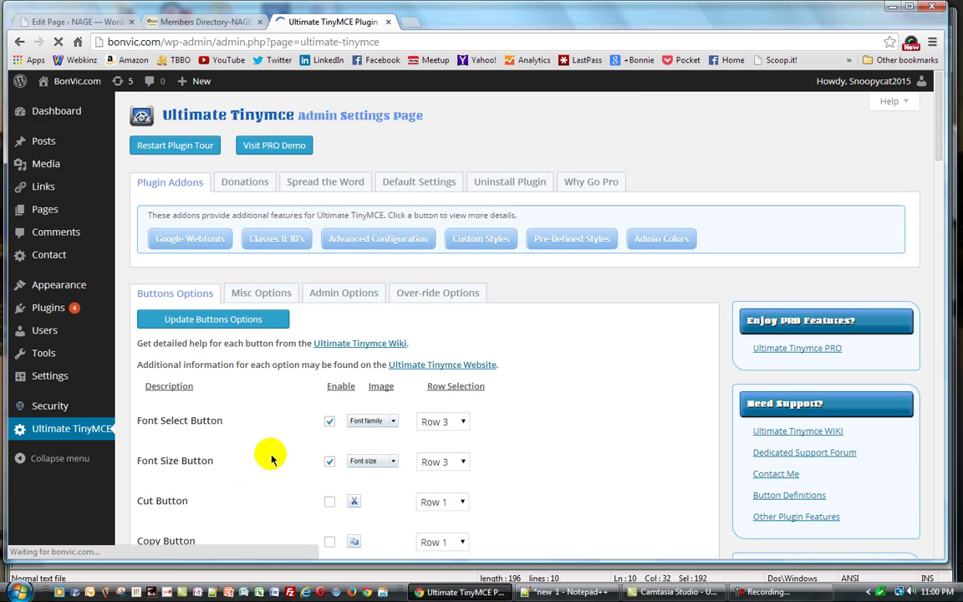
Enable the Copy Button, assign it to Row 4, and save the button options.
scroll(273, 458, down, 3)
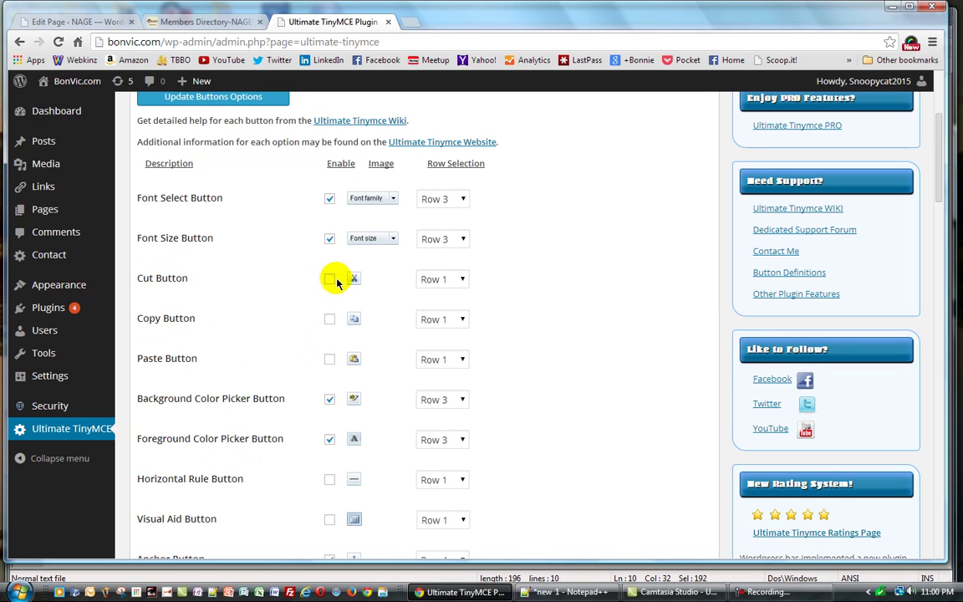
click(330, 322)
click(462, 321)
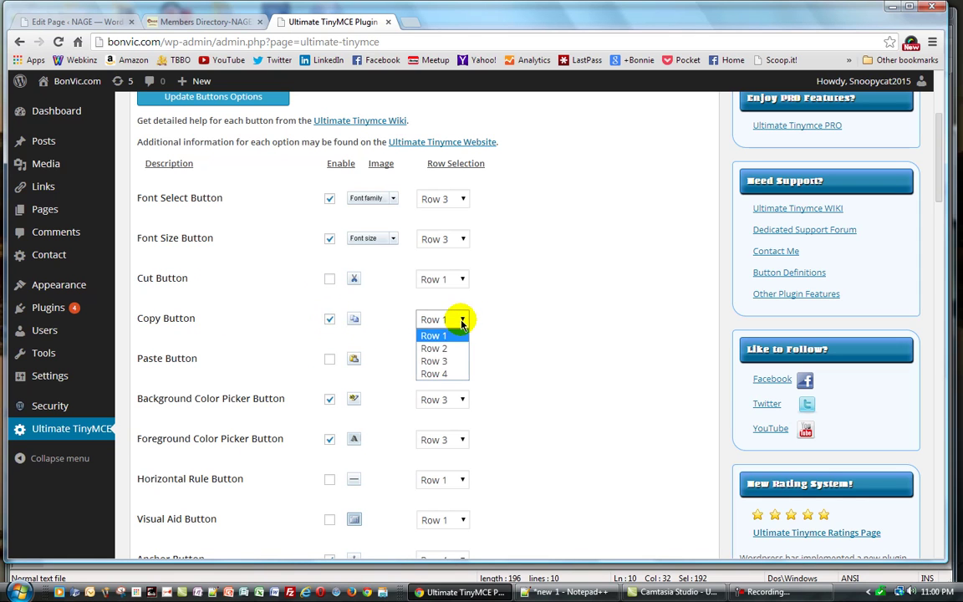
click(445, 373)
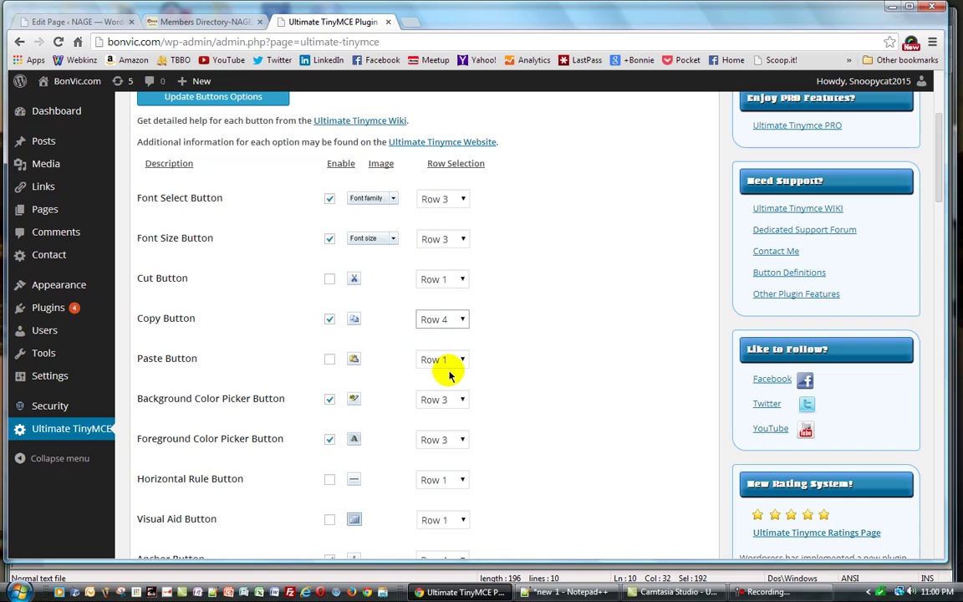
scroll(468, 383, down, 15)
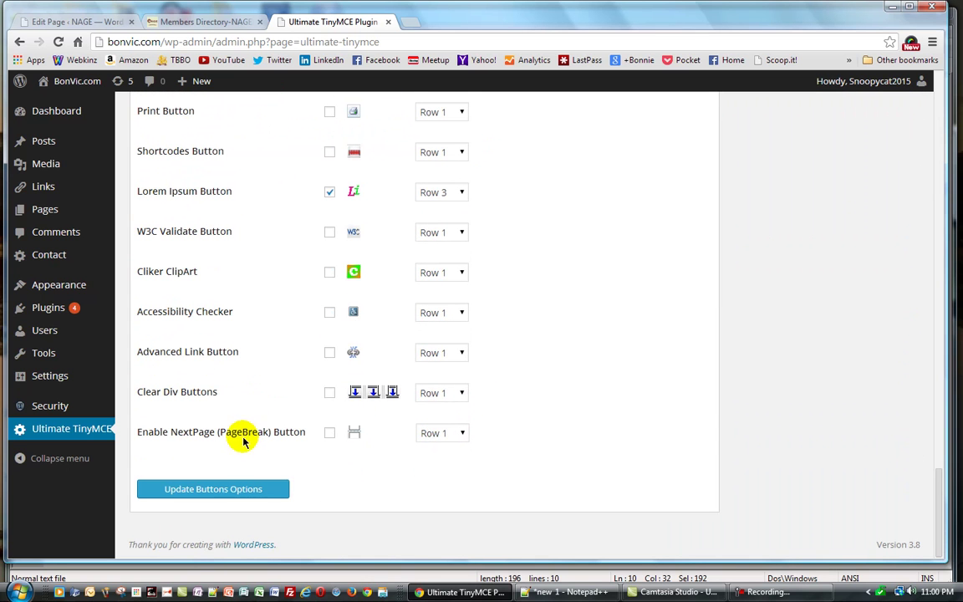
click(219, 494)
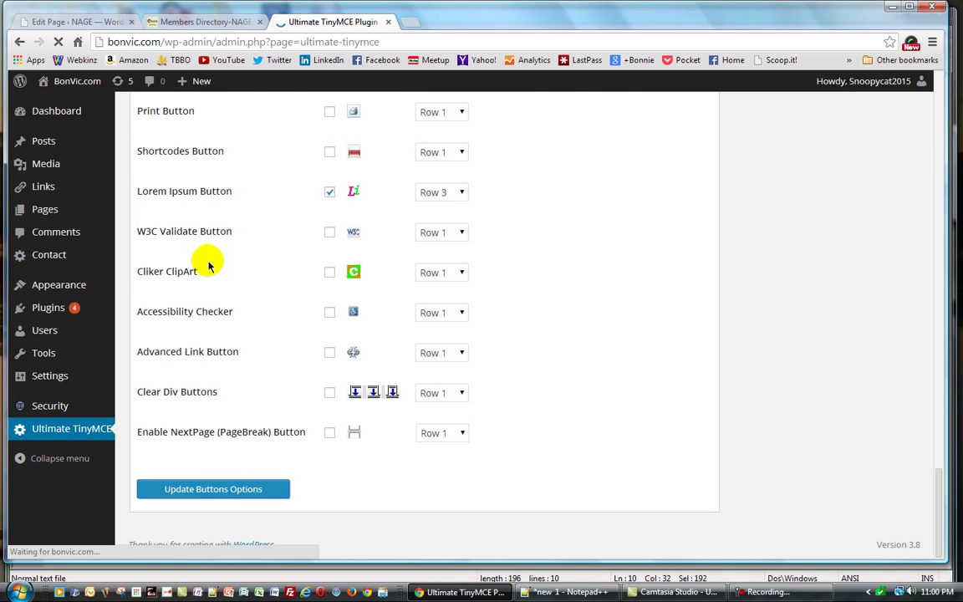
Open the About Us page for editing to check the added toolbar rows.
mouse_move(42, 213)
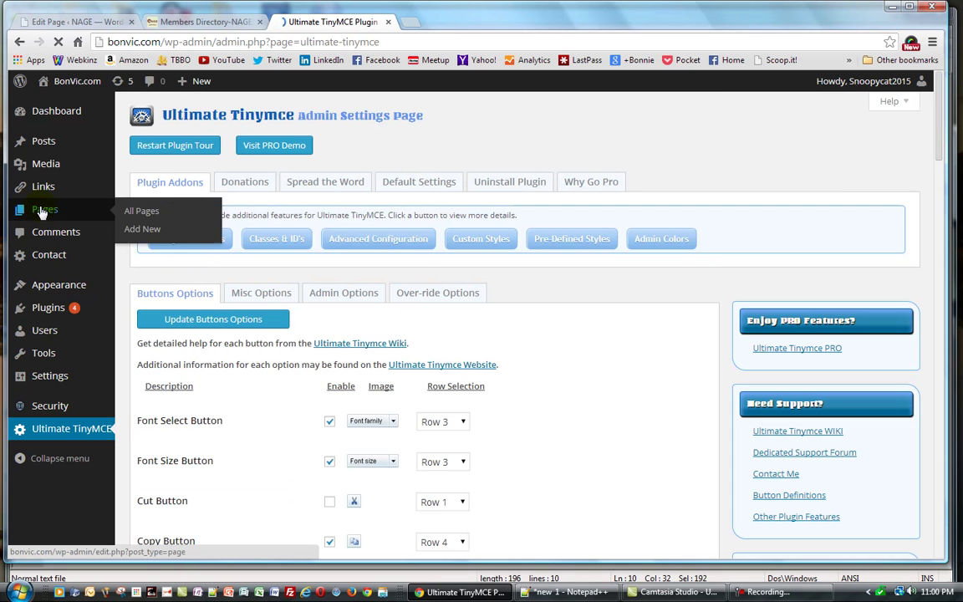
click(151, 211)
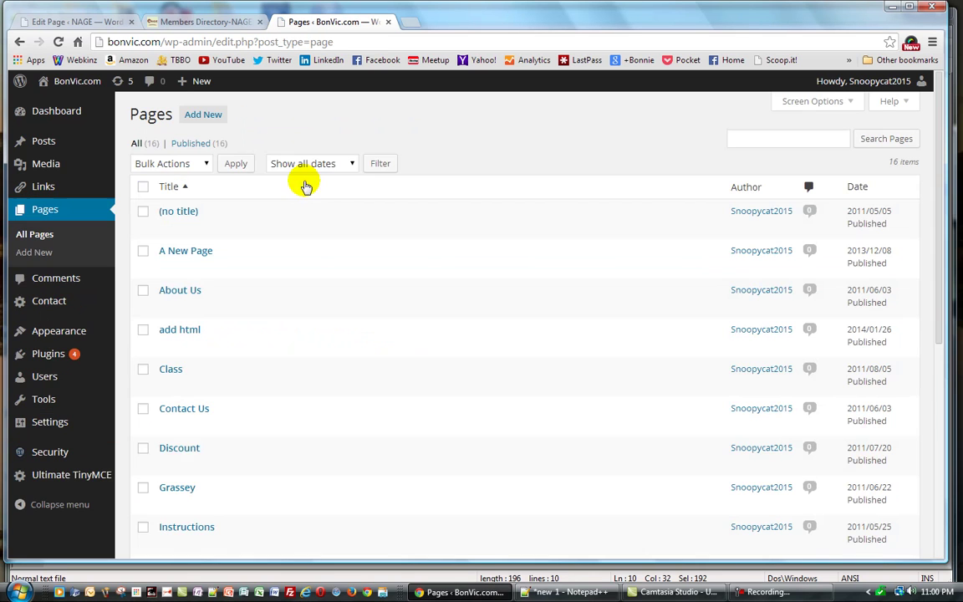
click(168, 308)
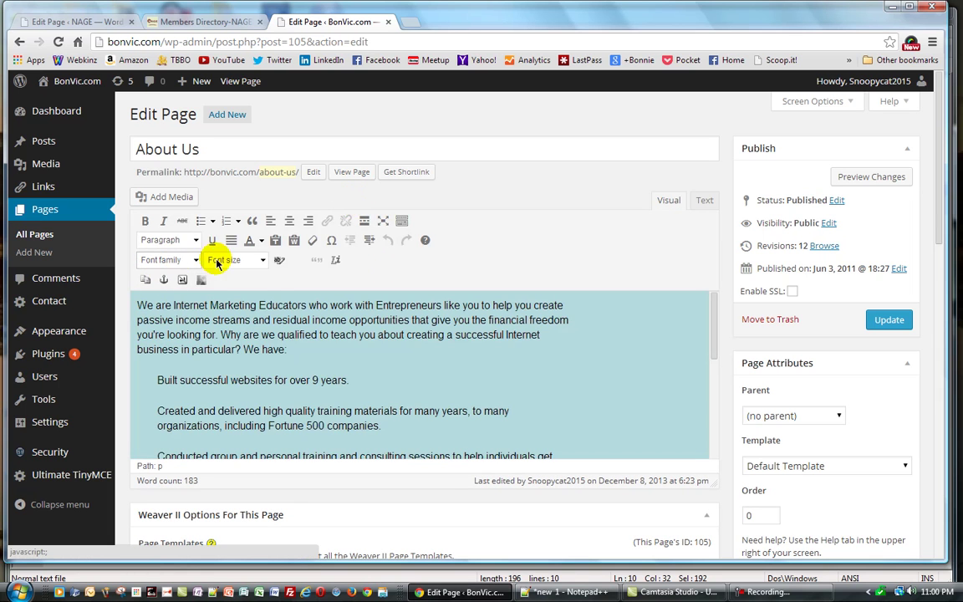
Return to editing the Members Directory-NAGEC page and insert ON between OK and OR in the state abbreviation list.
click(199, 23)
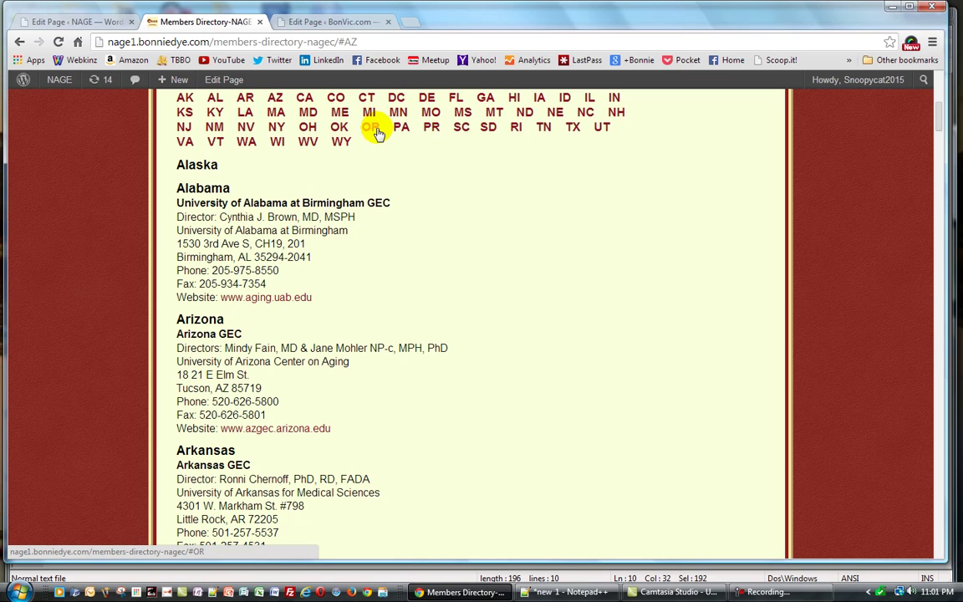
click(90, 23)
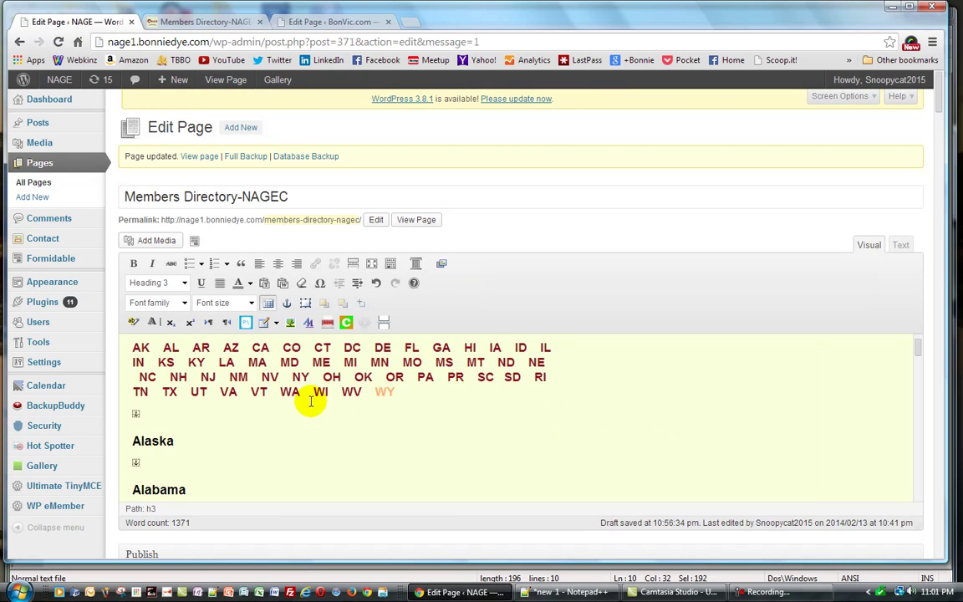
click(368, 379)
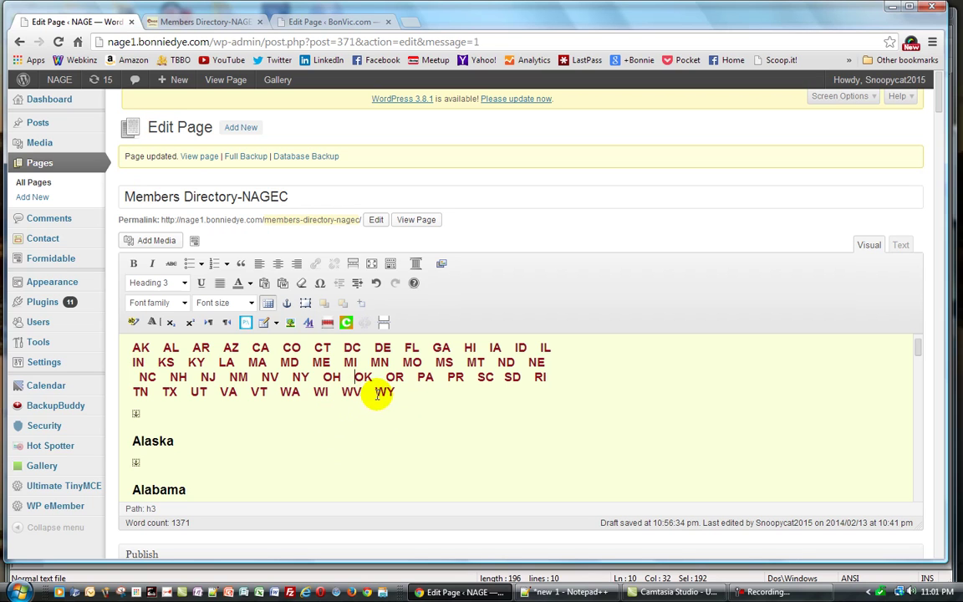
click(394, 377)
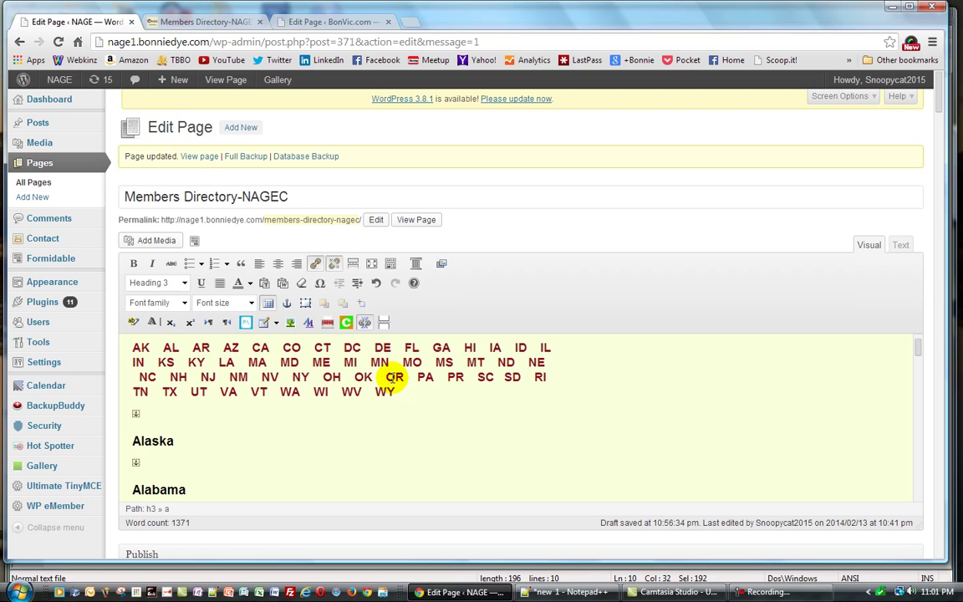
click(385, 378)
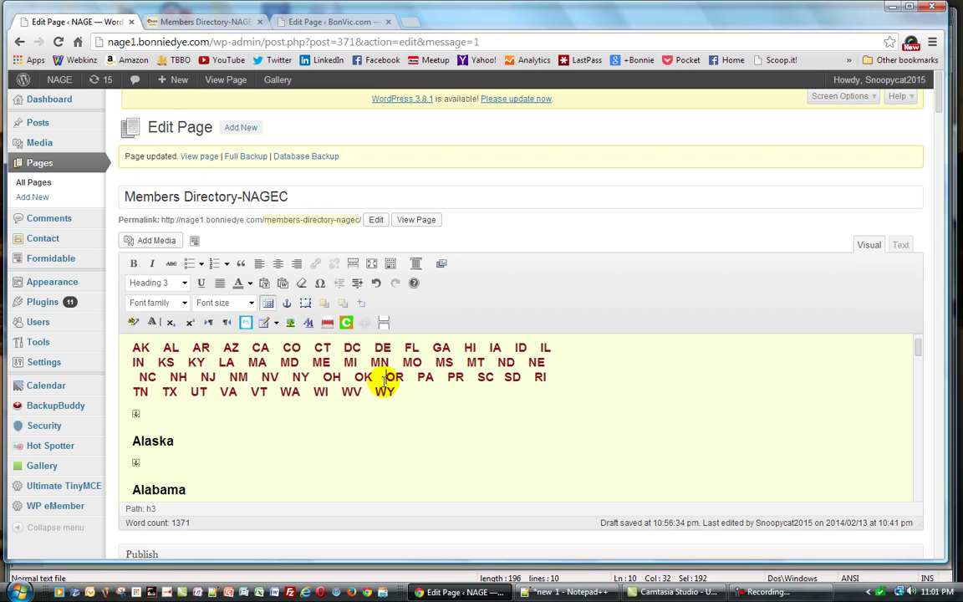
text(ON O)
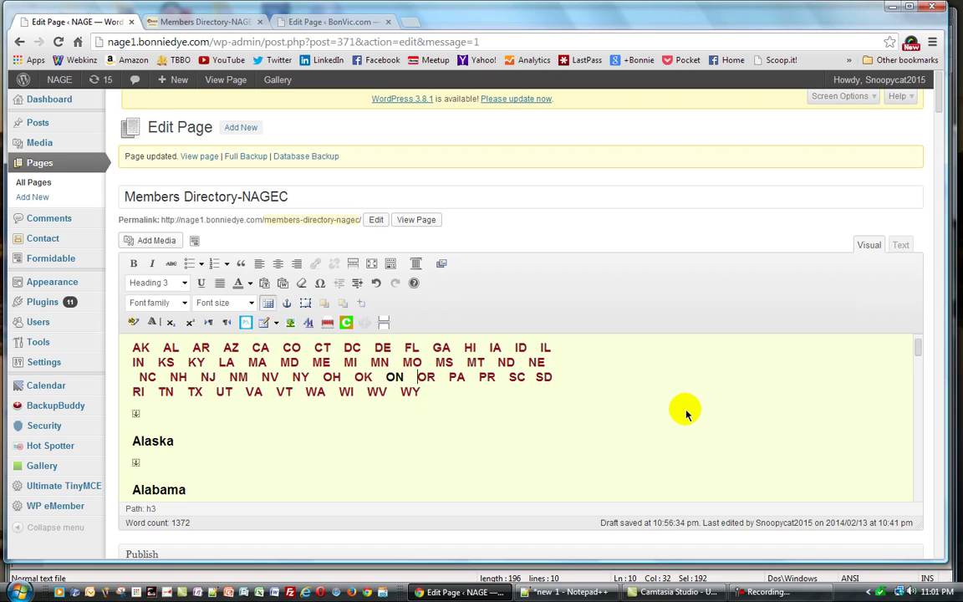
Add an Ontario heading directly above the Oregon heading, with an empty paragraph beneath it.
scroll(677, 409, down, 20)
scroll(532, 402, down, 20)
scroll(531, 401, down, 20)
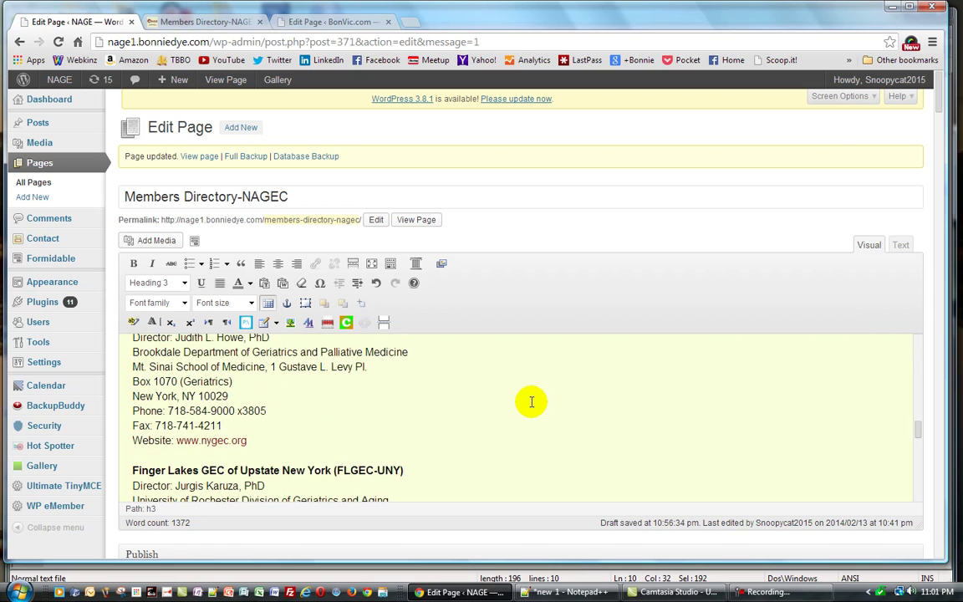
scroll(531, 402, down, 5)
scroll(532, 402, down, 10)
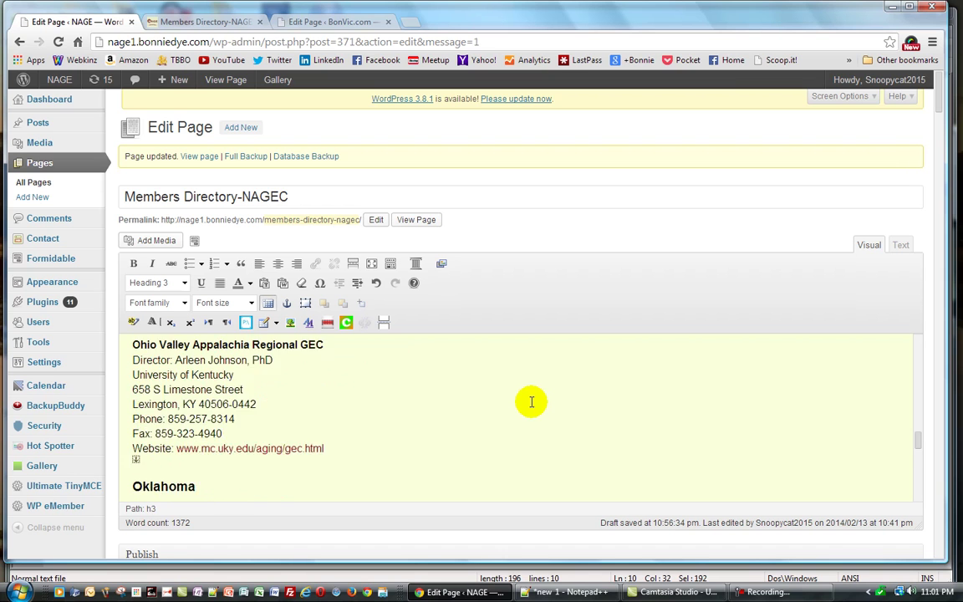
scroll(532, 403, up, 3)
scroll(532, 403, down, 3)
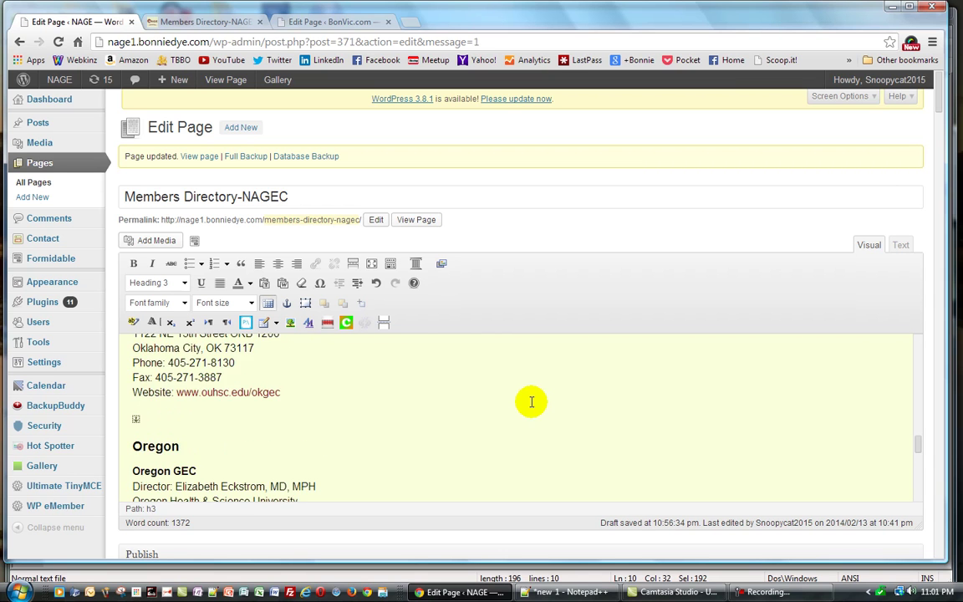
mouse_move(101, 428)
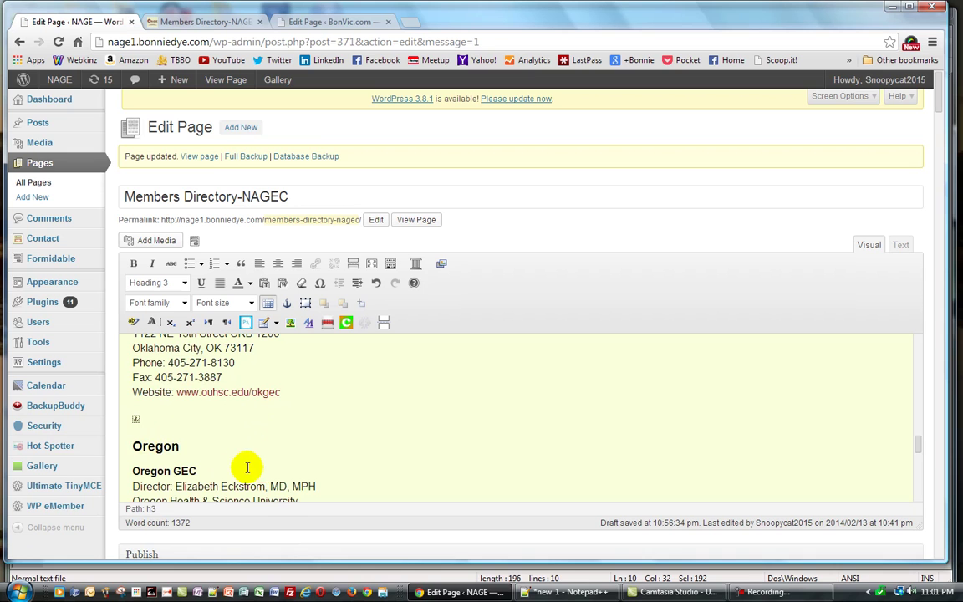
key(Return)
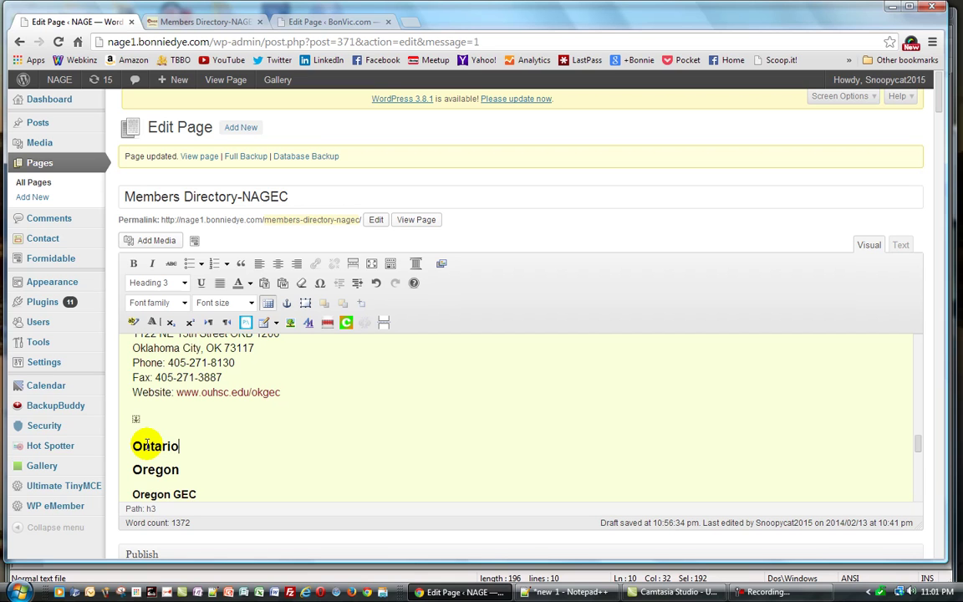
key(Return)
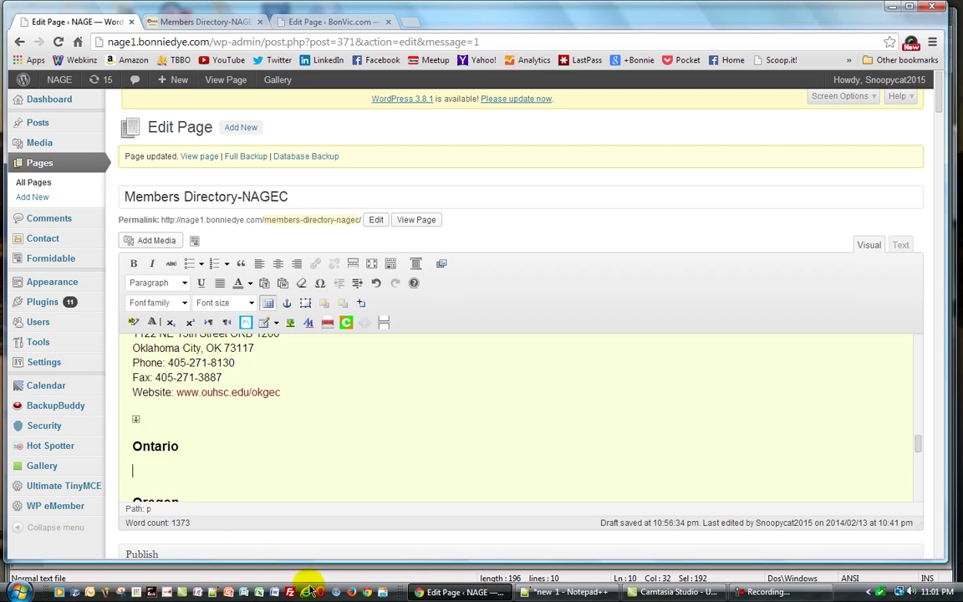
Switch to Notepad++ and copy the entire Ontario GEC contact block.
click(576, 592)
click(64, 116)
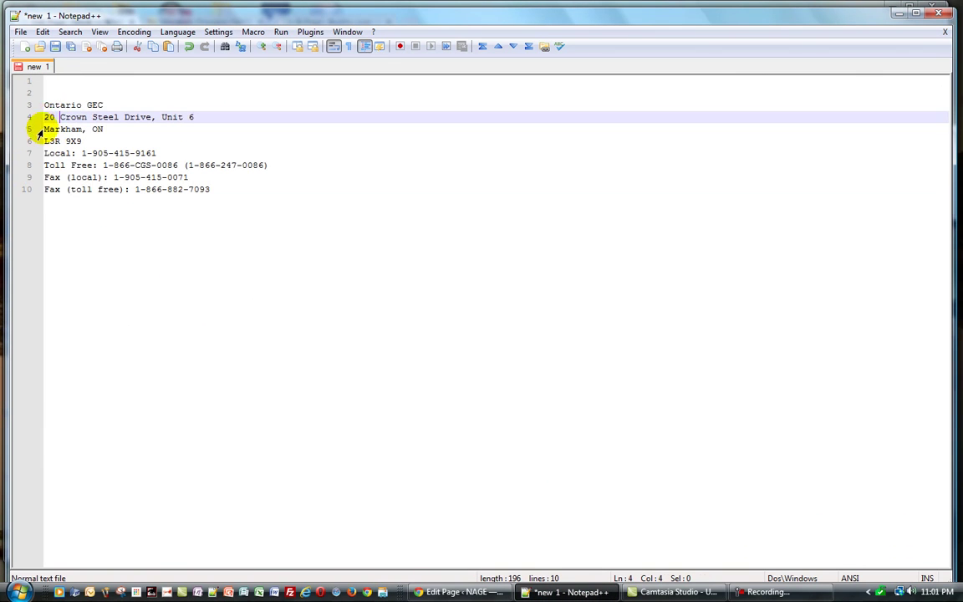
drag(46, 101, 211, 189)
right_click(108, 167)
click(133, 185)
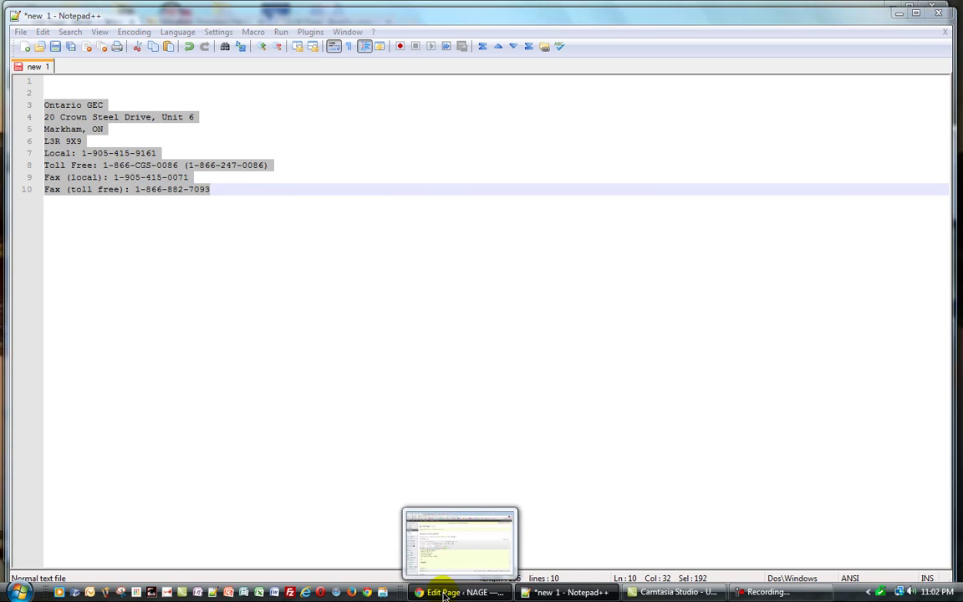
Switch back to the page editor in Chrome and paste the copied contact block below the Ontario heading.
click(443, 595)
click(146, 462)
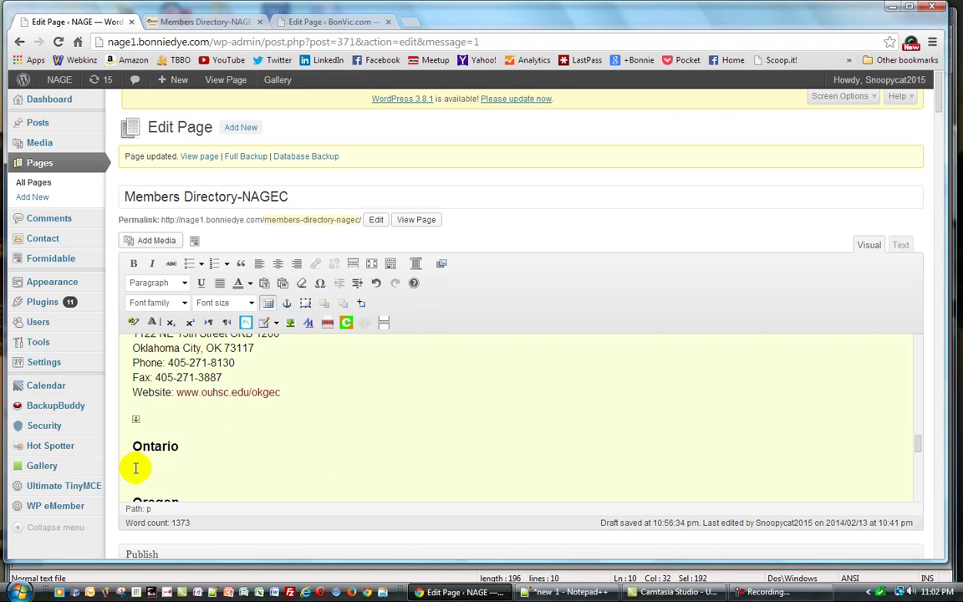
right_click(136, 468)
click(171, 360)
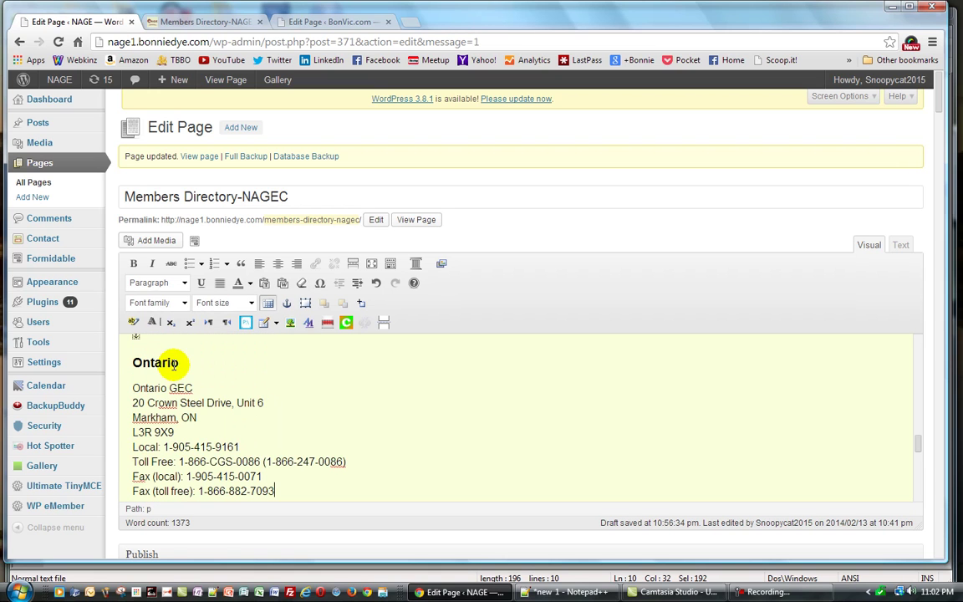
Try to apply the Heading 3 format to the Ontario heading.
drag(133, 362, 178, 364)
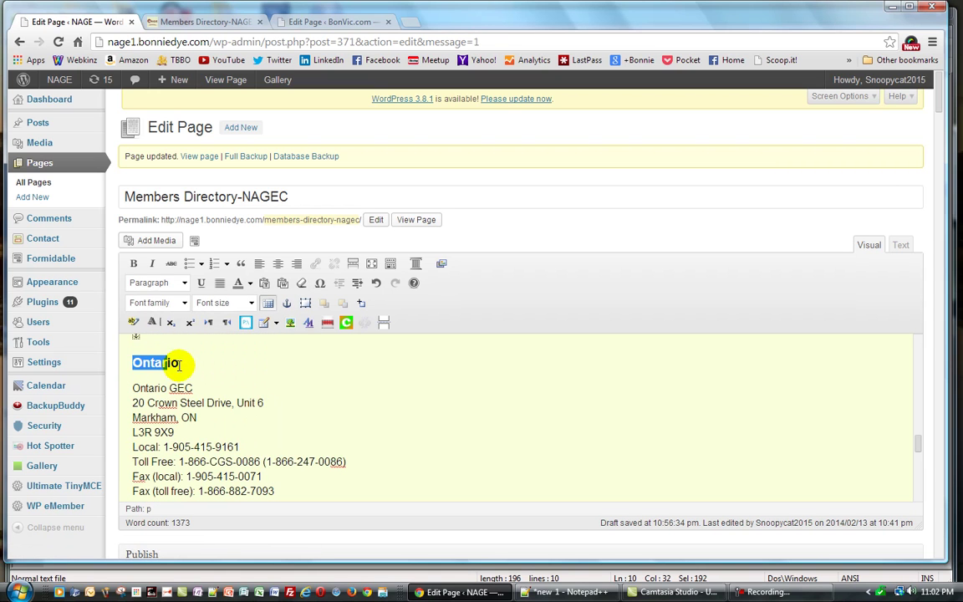
click(186, 284)
drag(198, 323, 199, 339)
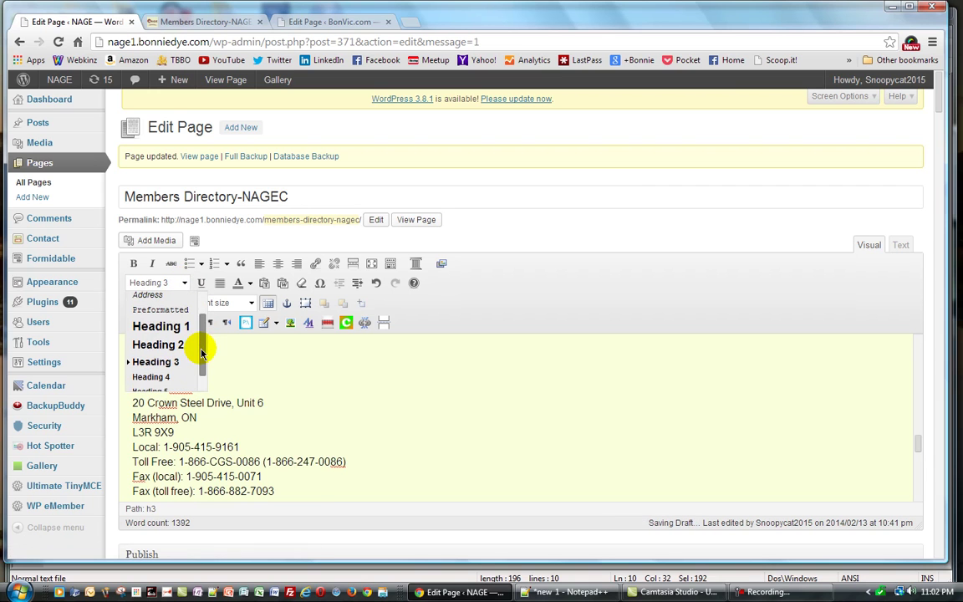
click(186, 362)
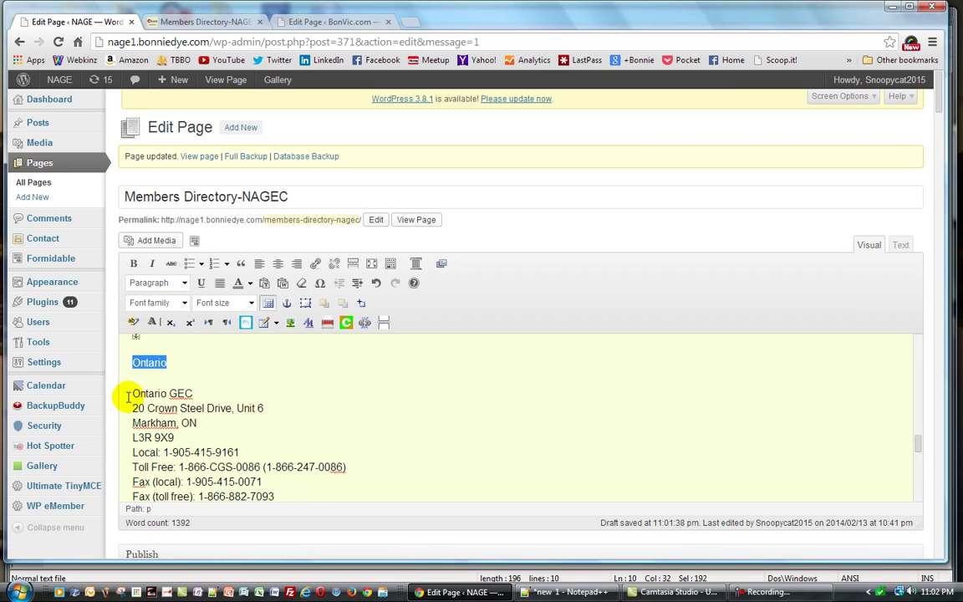
Make the Ontario GEC line bold and format the Ontario line above it as Heading 3.
drag(131, 393, 185, 392)
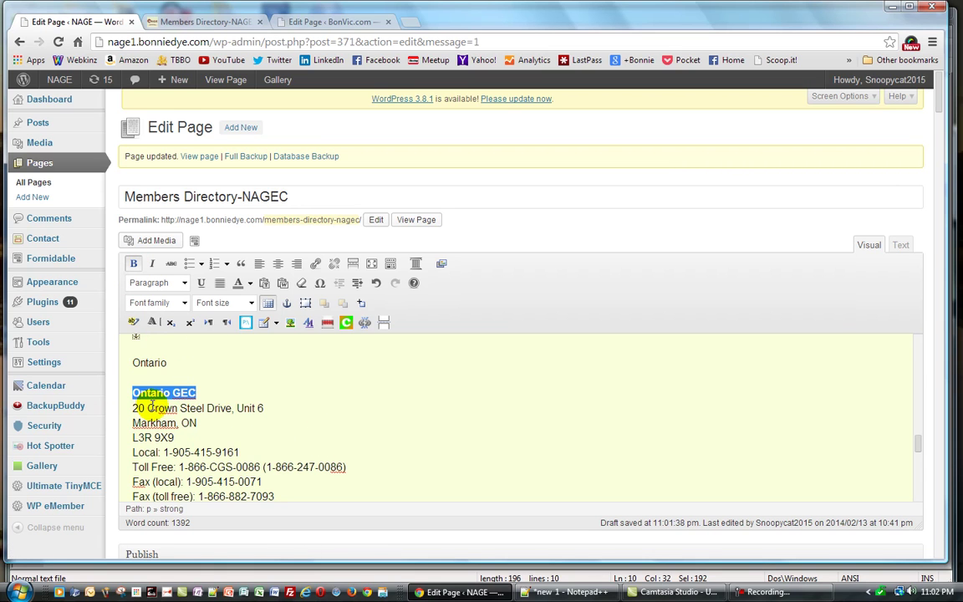
click(132, 363)
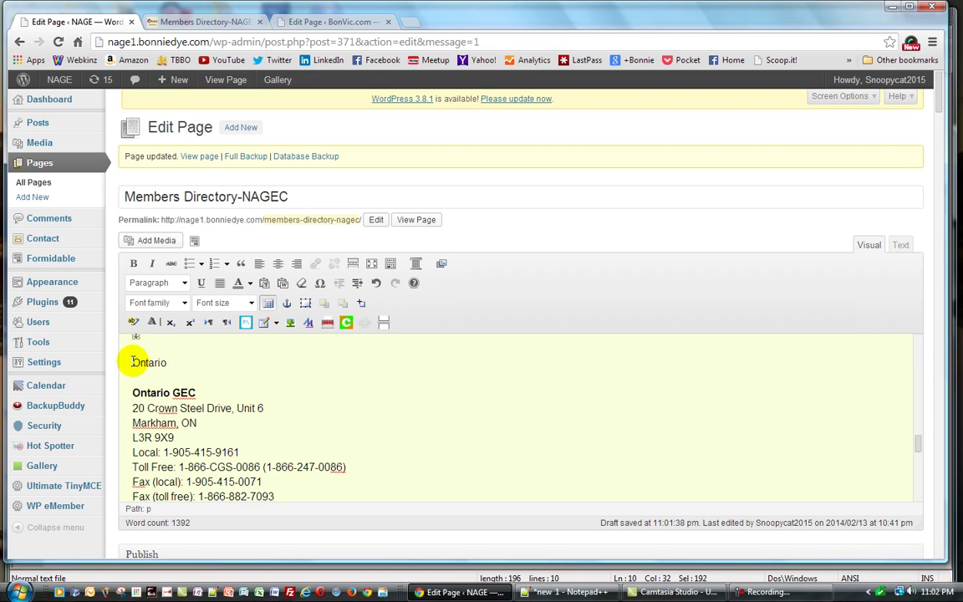
double_click(132, 362)
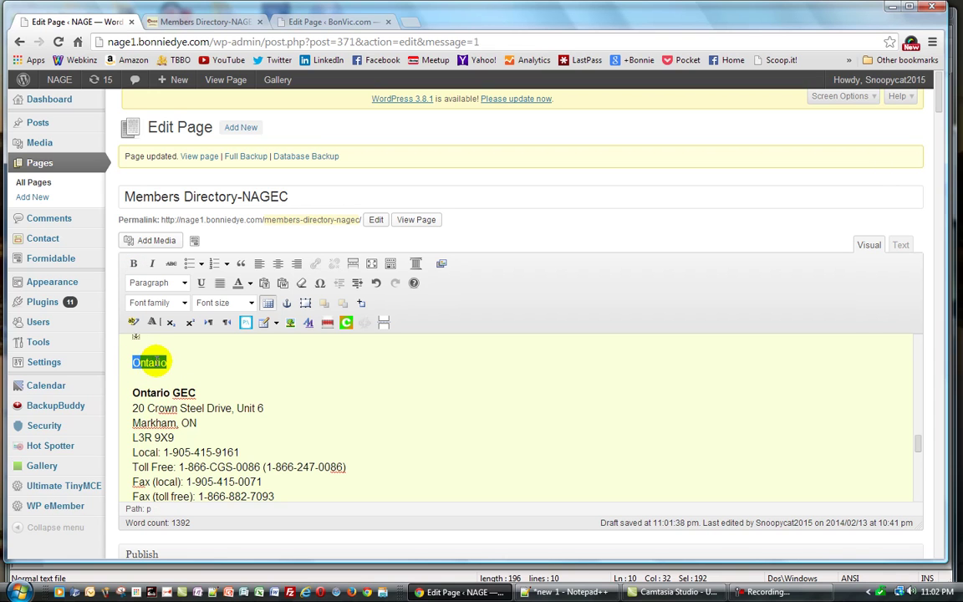
click(185, 284)
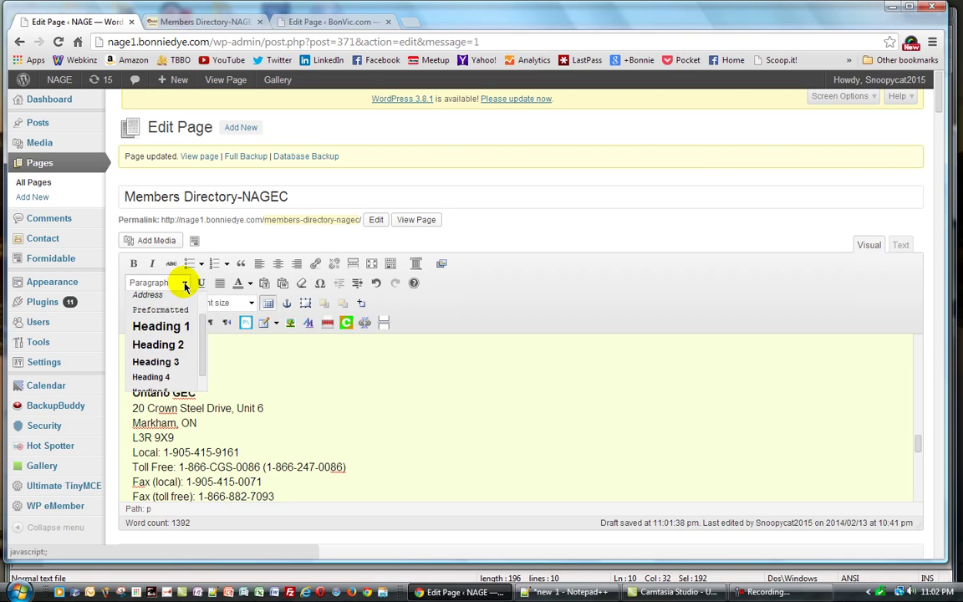
click(156, 363)
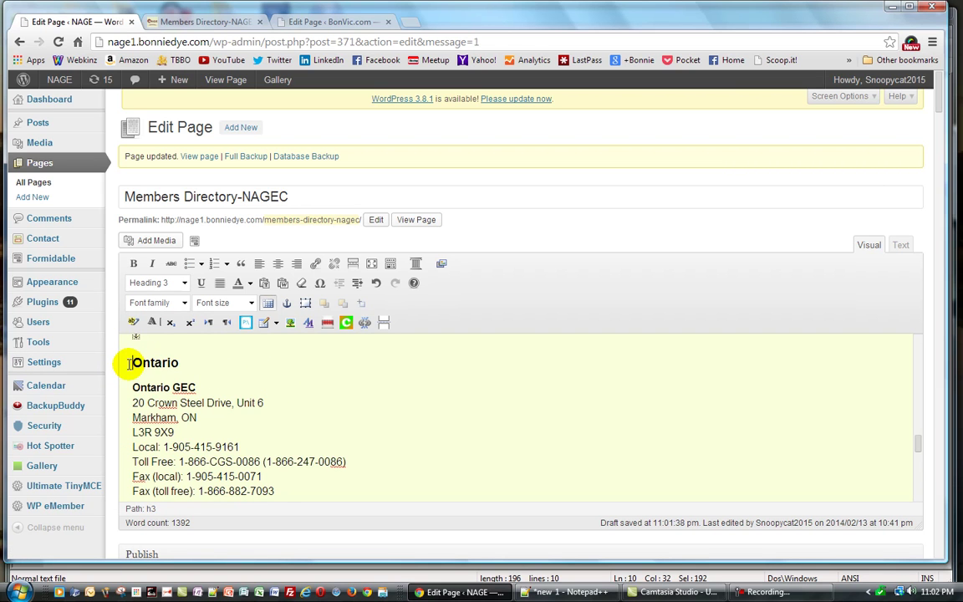
Insert an anchor named Ontario directly in front of the Ontario heading.
click(285, 304)
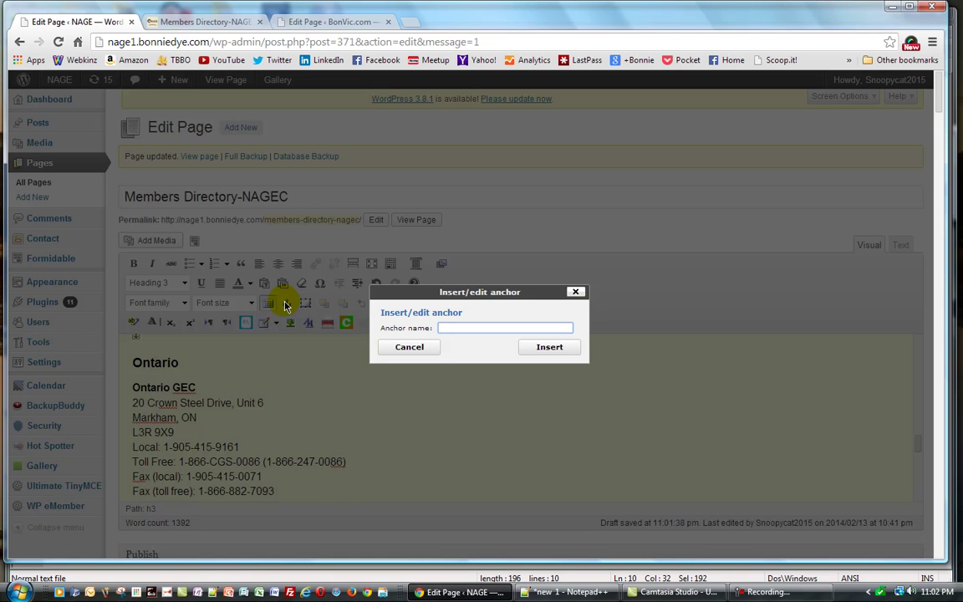
click(575, 291)
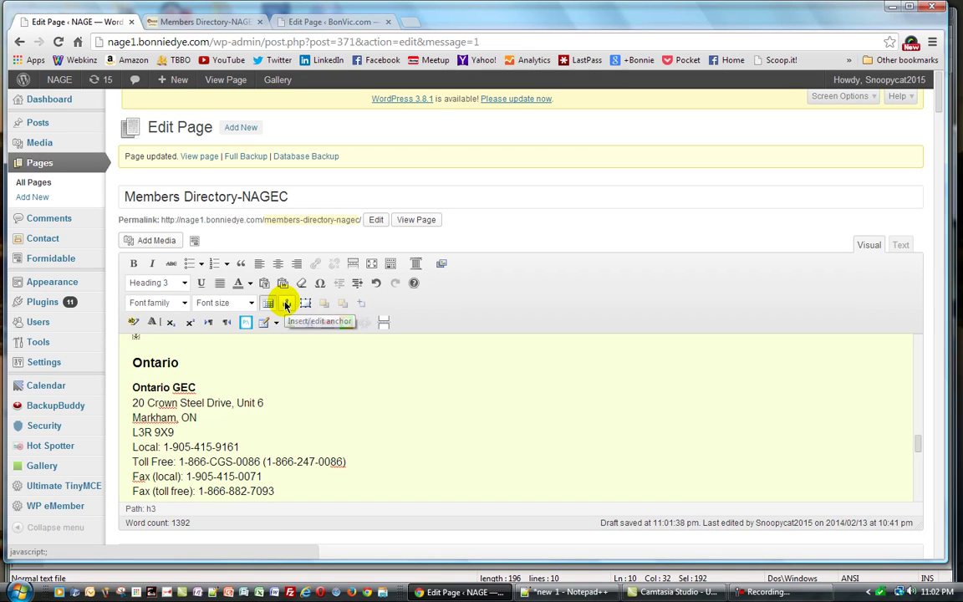
click(286, 304)
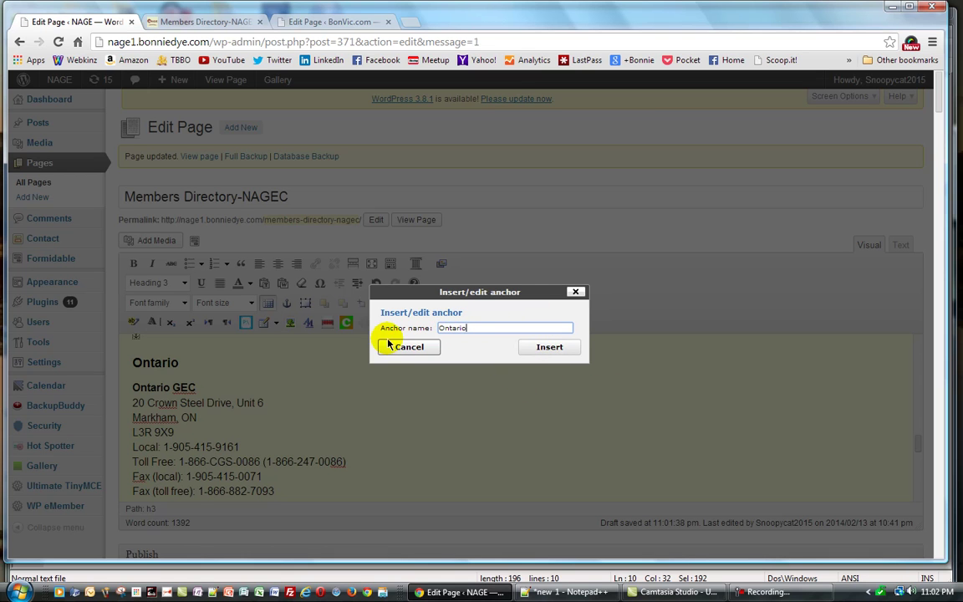
double_click(453, 330)
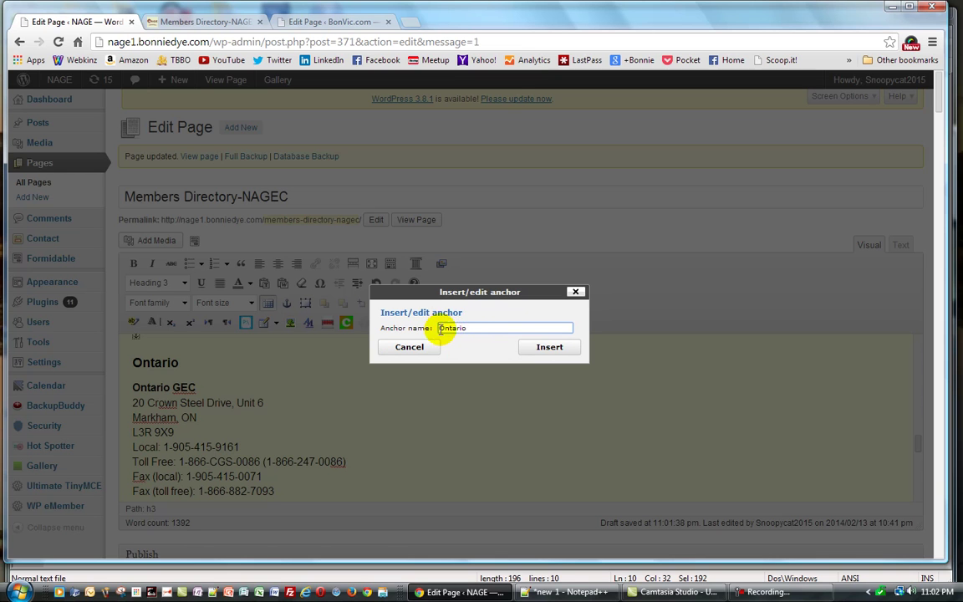
click(550, 348)
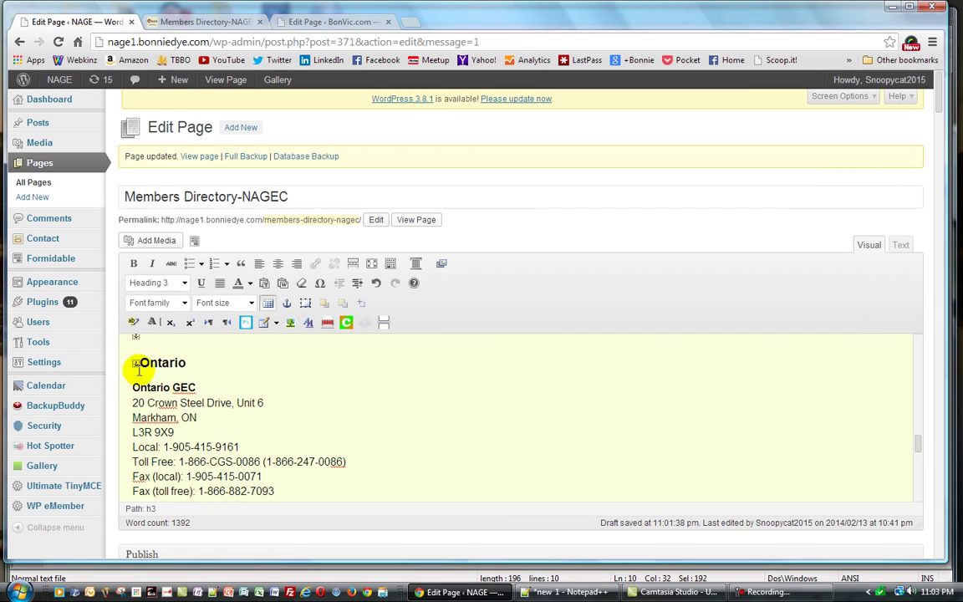
Link the ON abbreviation in the state list to the Ontario anchor using an advanced link.
scroll(272, 368, up, 10)
scroll(272, 369, up, 8)
scroll(272, 369, up, 15)
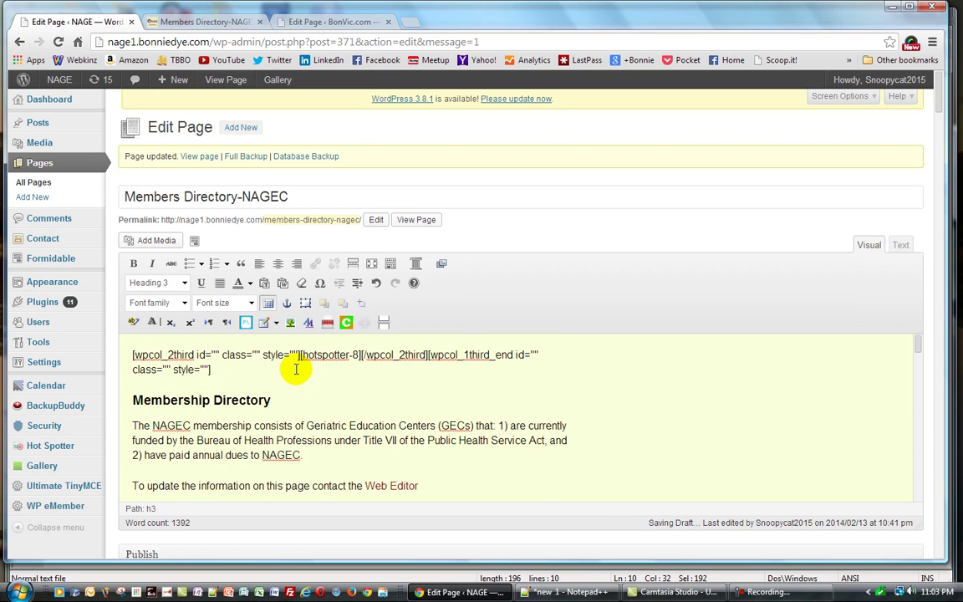
scroll(298, 370, down, 4)
scroll(303, 371, up, 3)
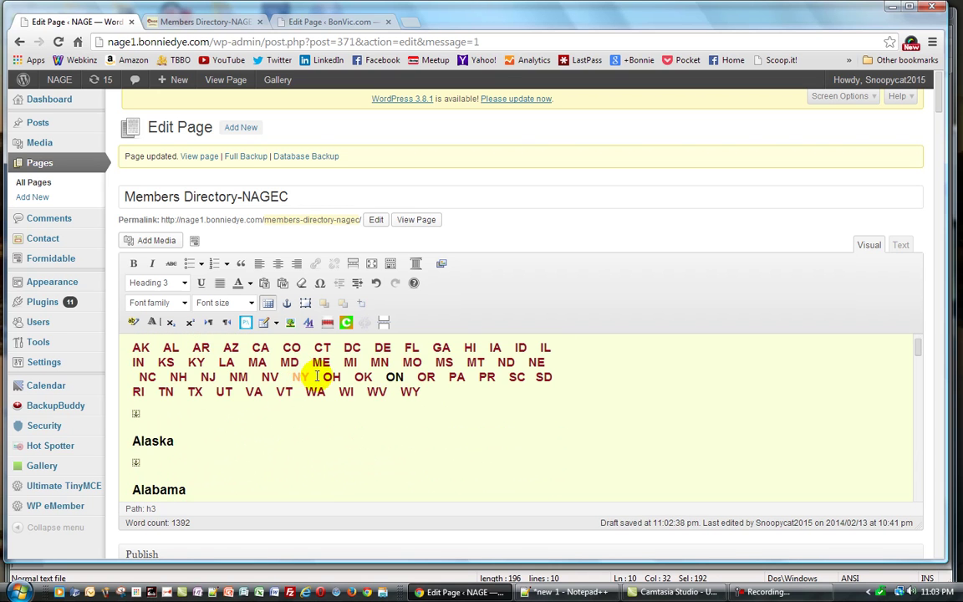
double_click(389, 377)
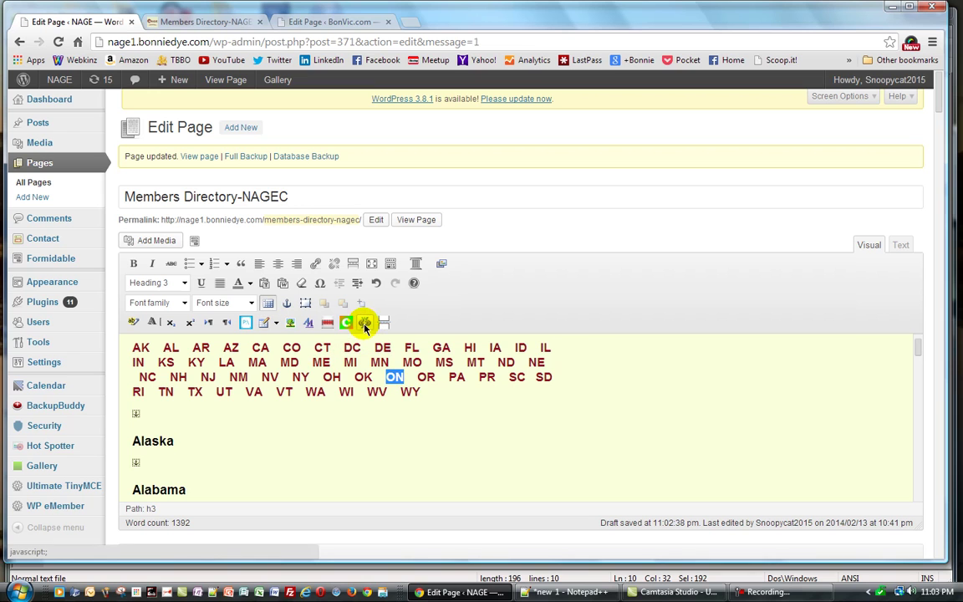
click(565, 383)
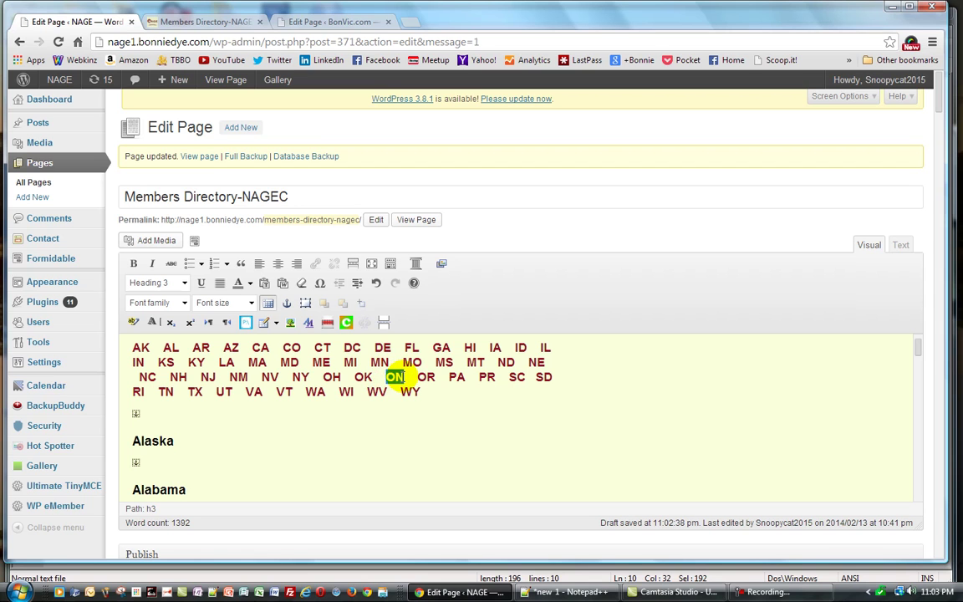
click(364, 324)
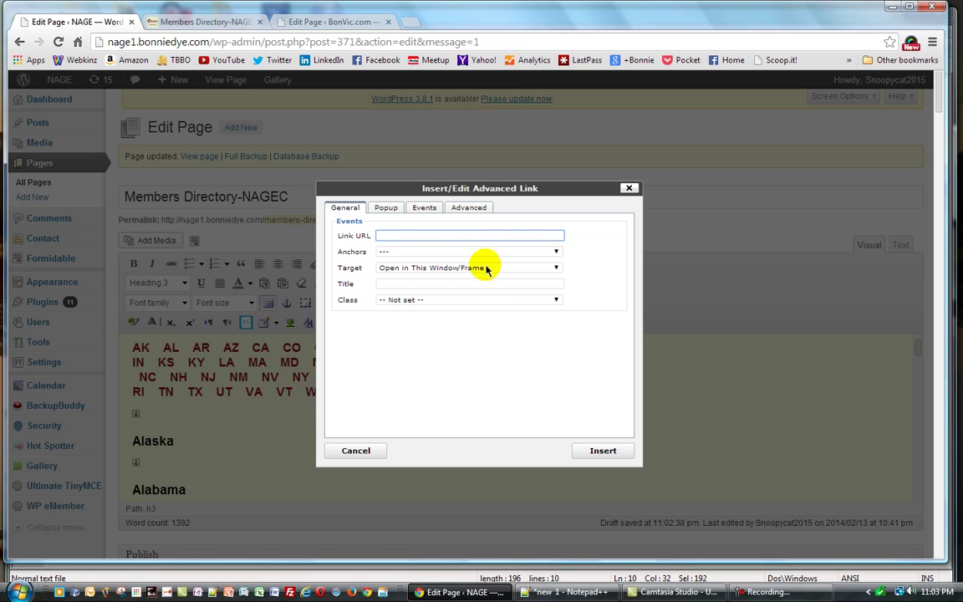
click(557, 252)
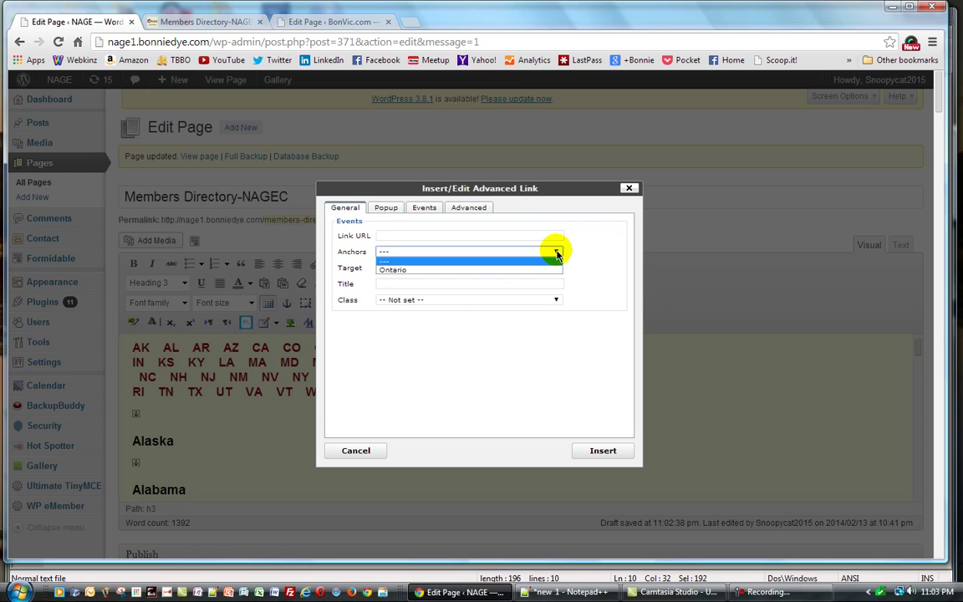
click(393, 270)
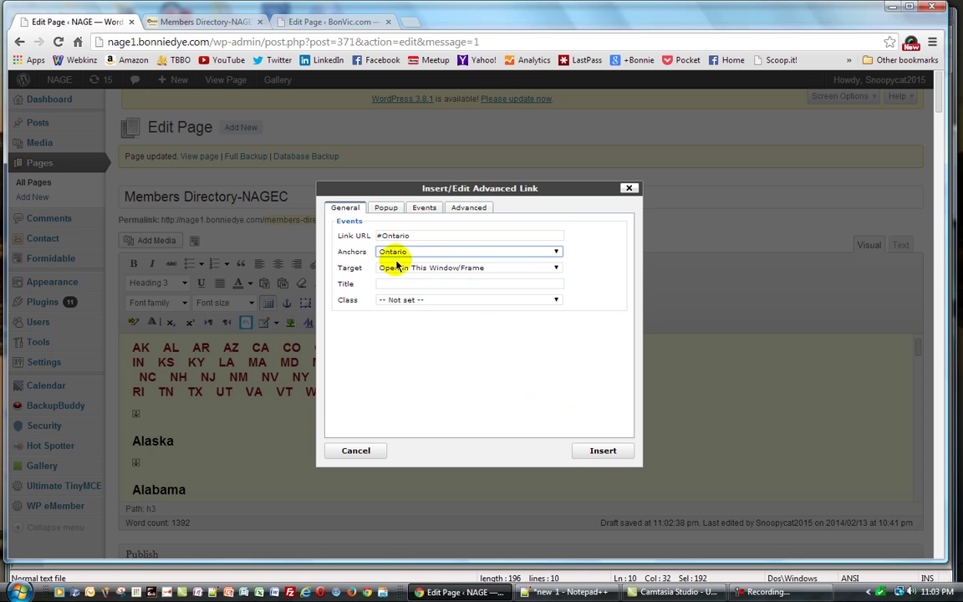
click(606, 452)
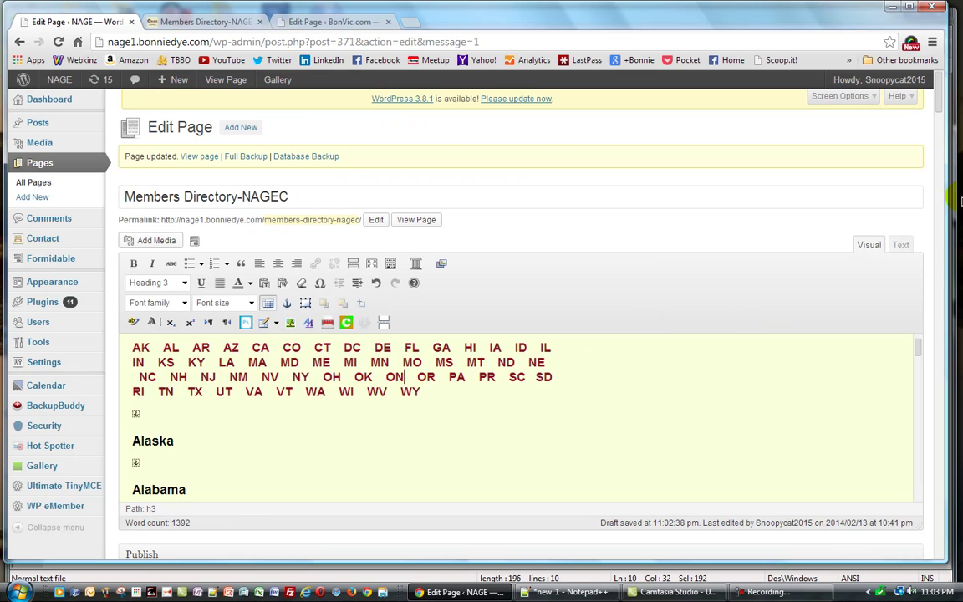
Update the Members Directory-NAGEC page to save the new entry and its link.
drag(938, 96, 940, 140)
scroll(918, 189, down, 1)
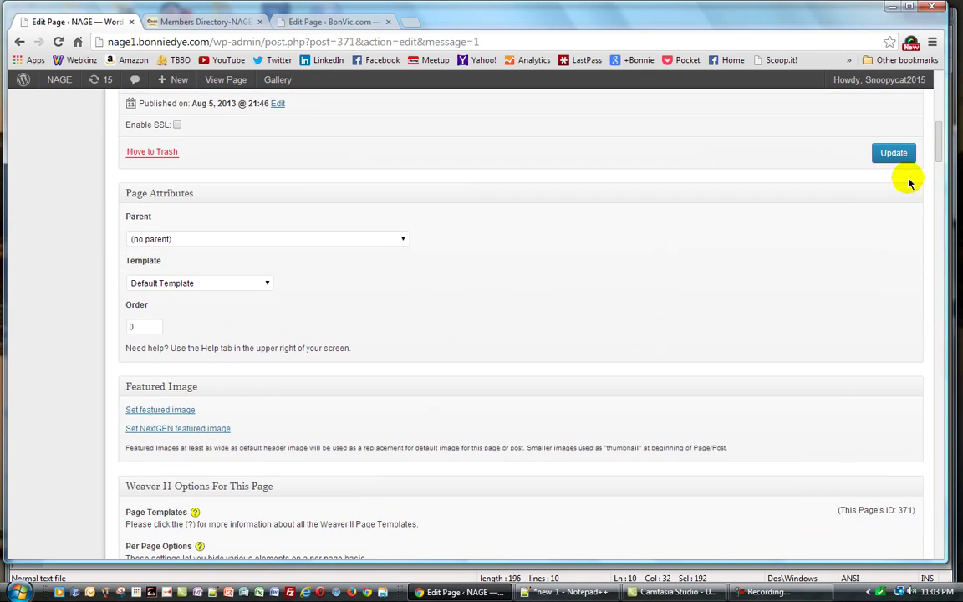
click(894, 153)
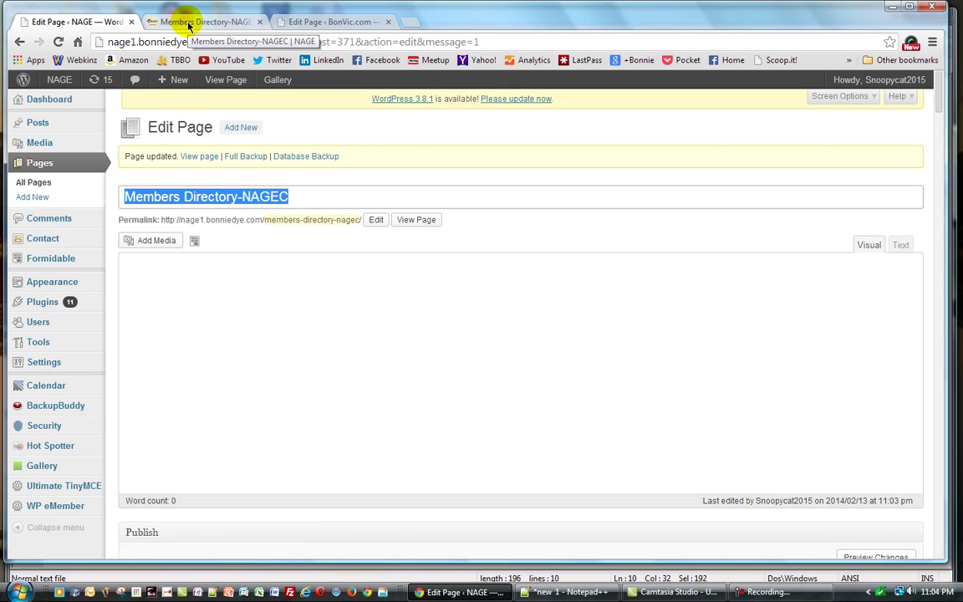
Reload the live members directory page and follow the ON link to check the Ontario entry.
click(189, 22)
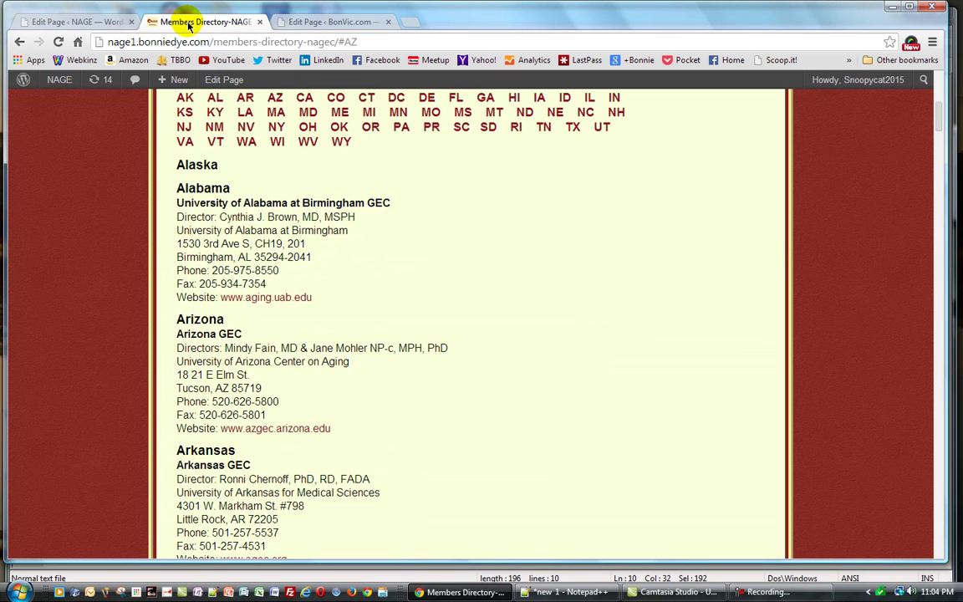
click(59, 43)
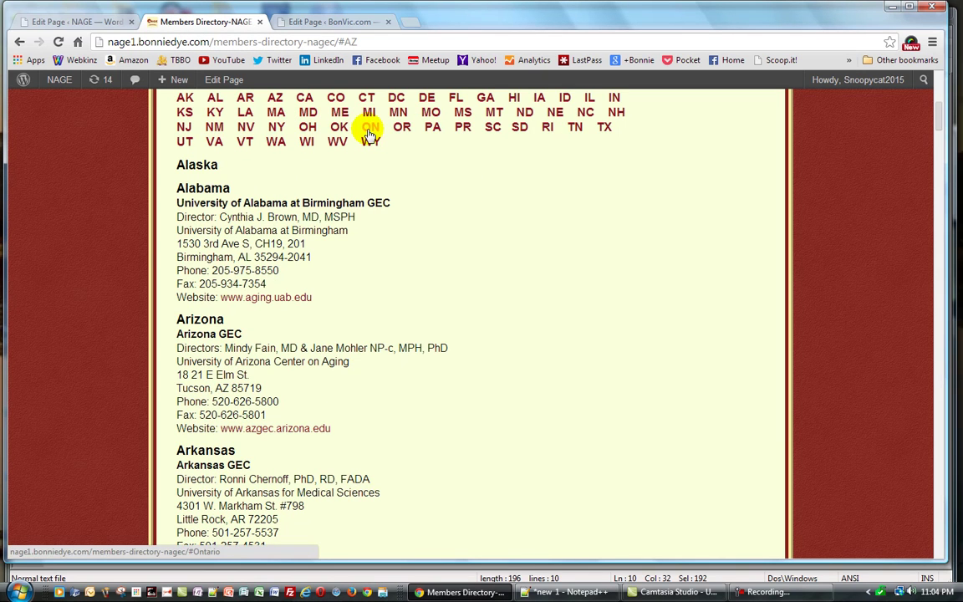
scroll(440, 221, down, 20)
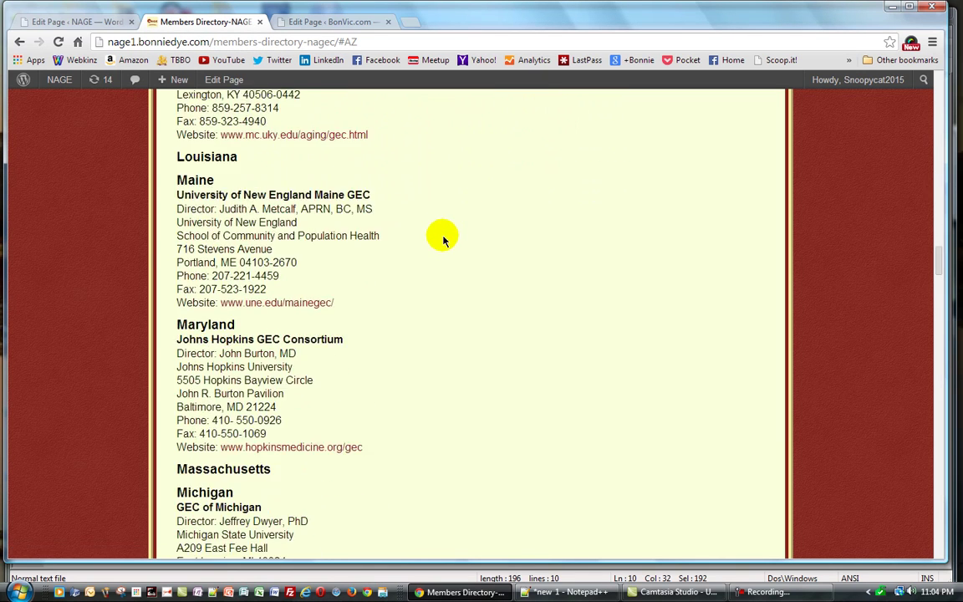
scroll(443, 241, up, 20)
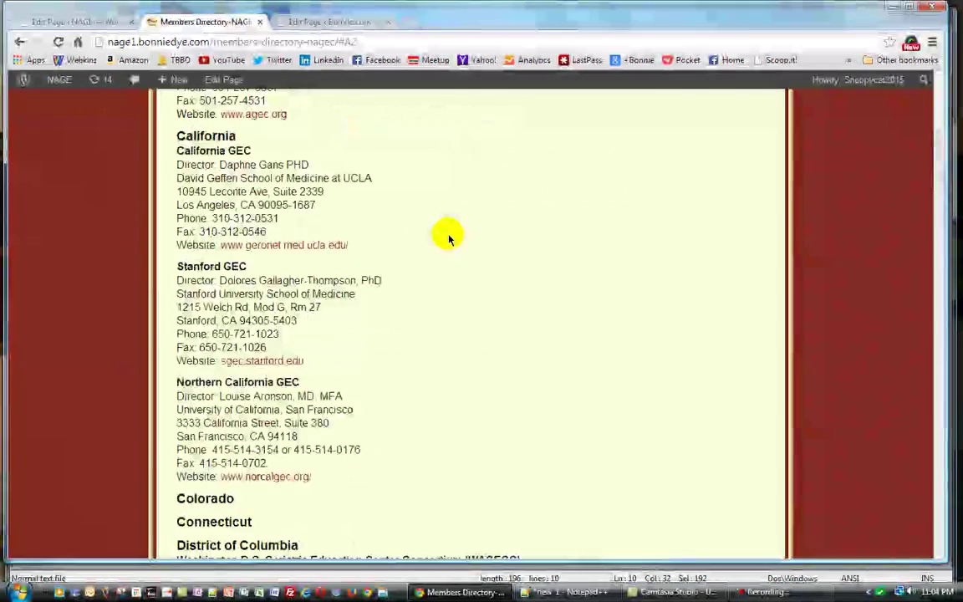
scroll(450, 240, down, 3)
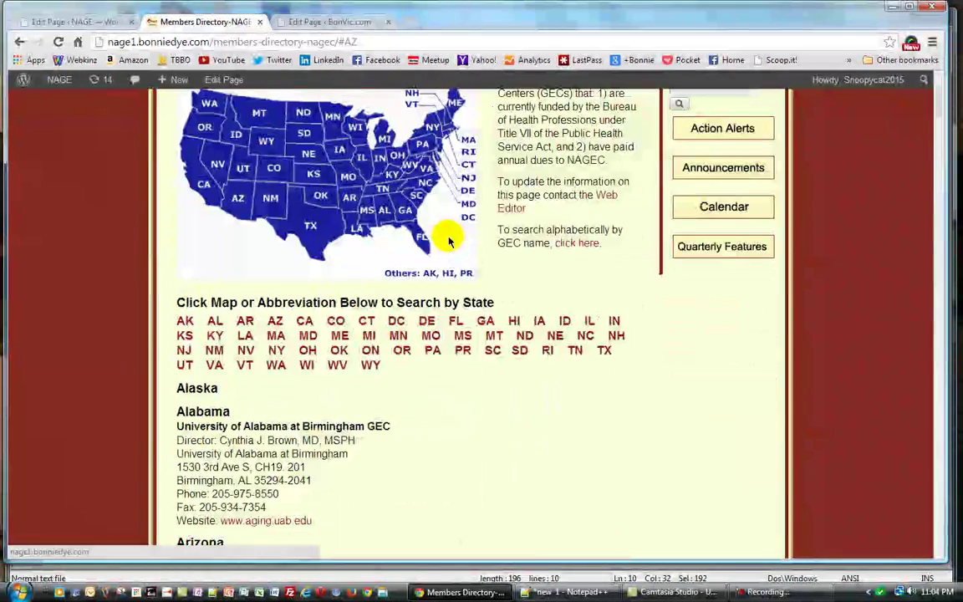
click(372, 352)
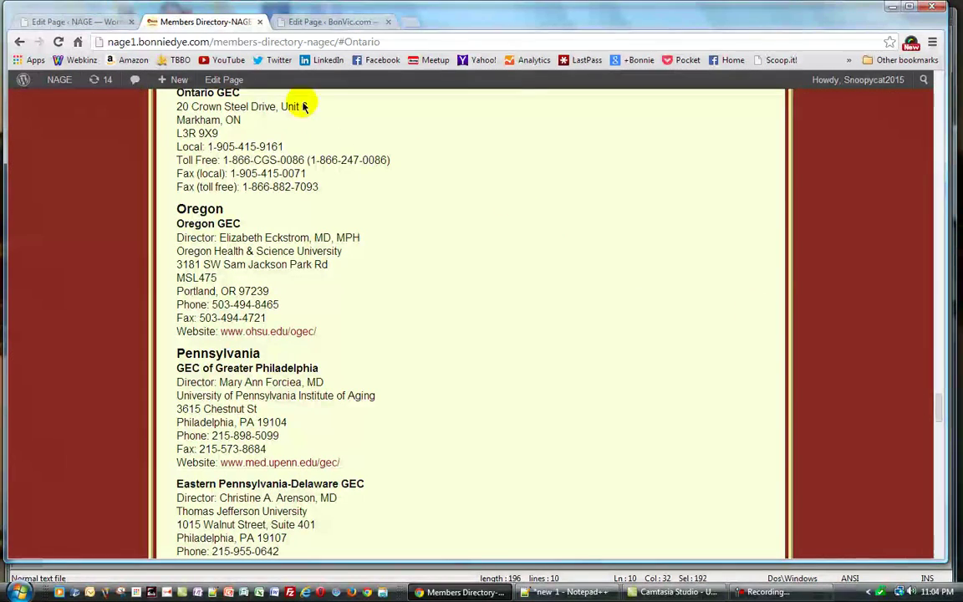
drag(938, 410, 938, 398)
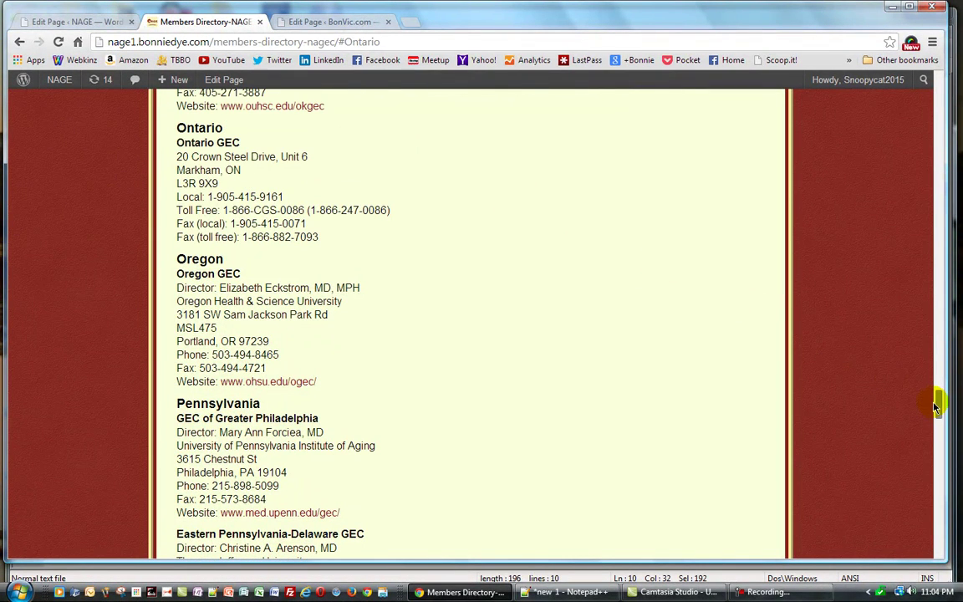
Return to the page editor and log out of WordPress.
click(94, 23)
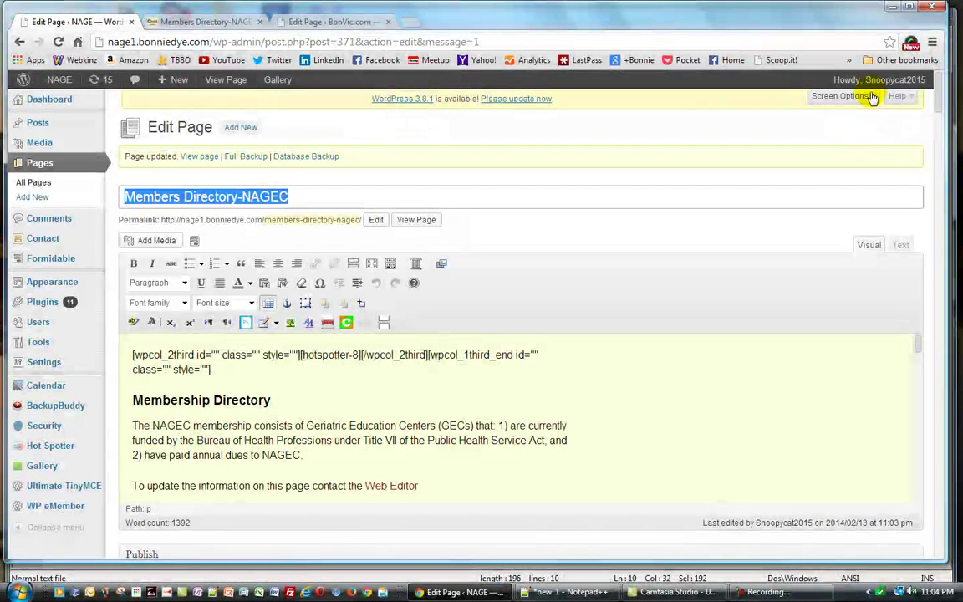
mouse_move(901, 81)
click(845, 148)
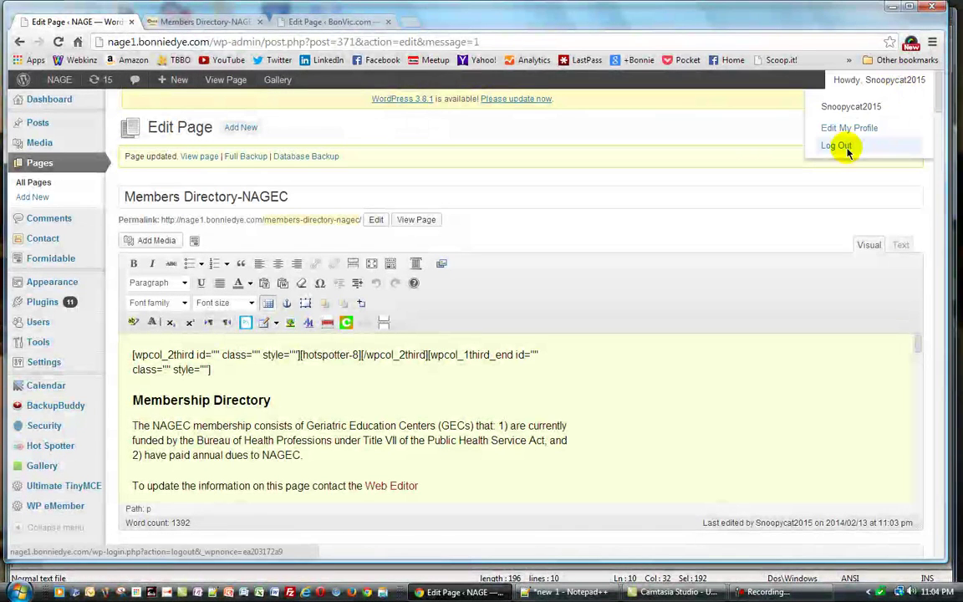
click(837, 146)
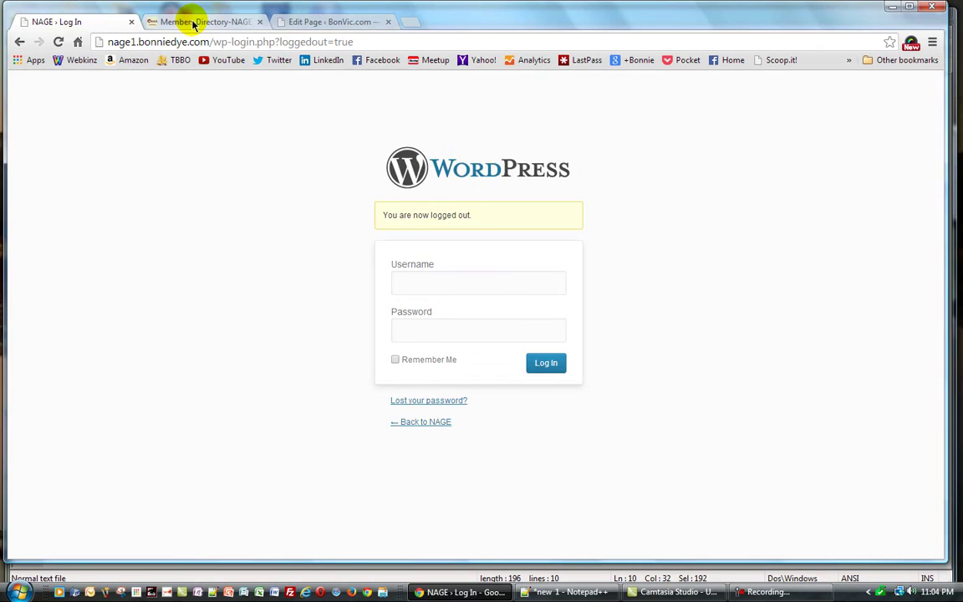
Reload the live directory page as a logged-out visitor and test the ON link again.
click(194, 22)
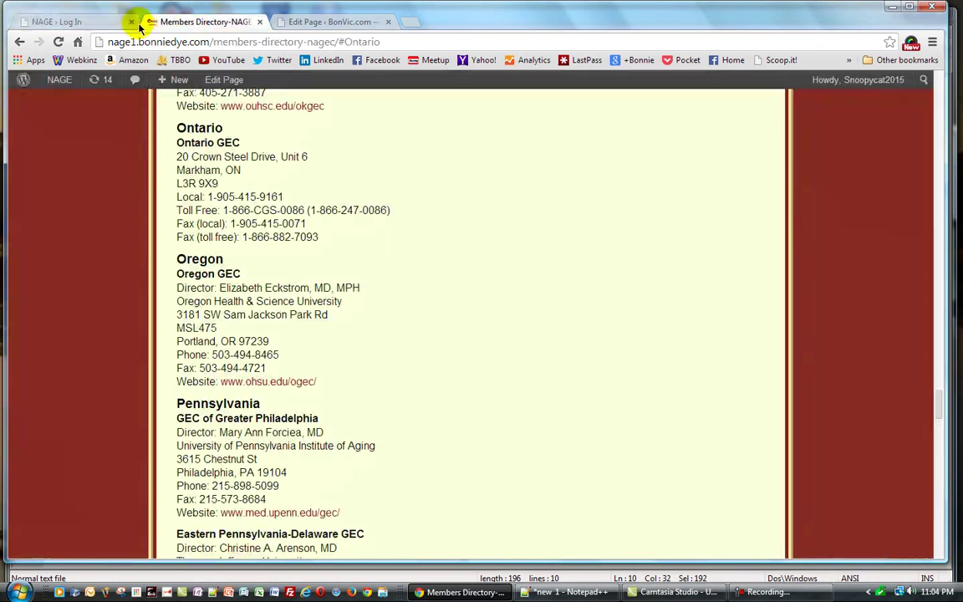
click(59, 43)
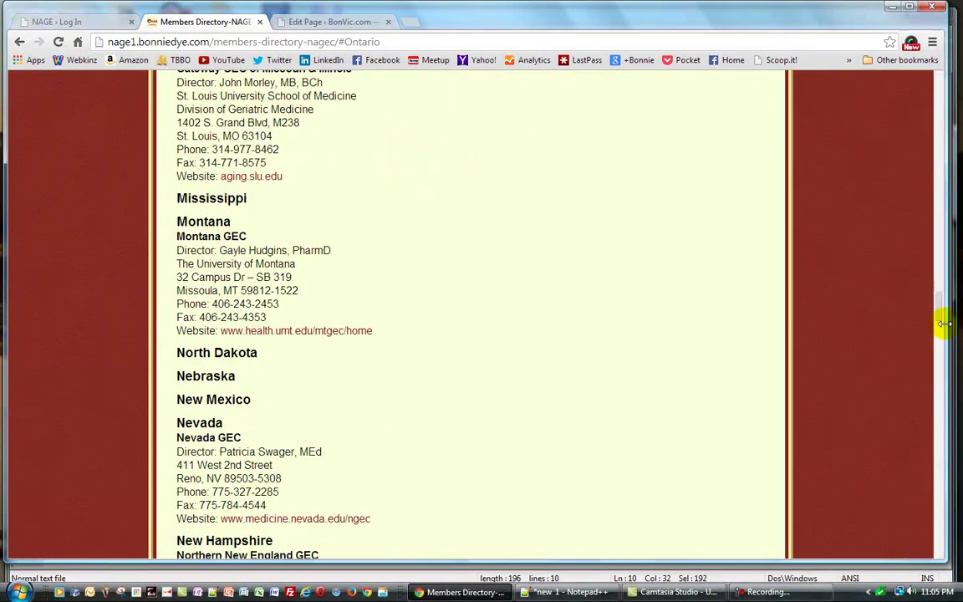
drag(938, 313, 927, 109)
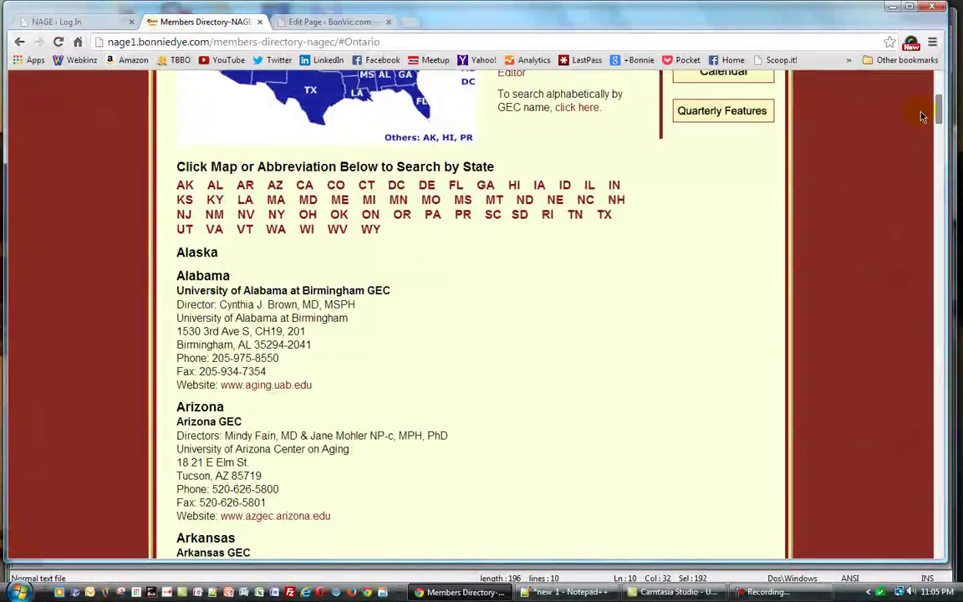
click(371, 214)
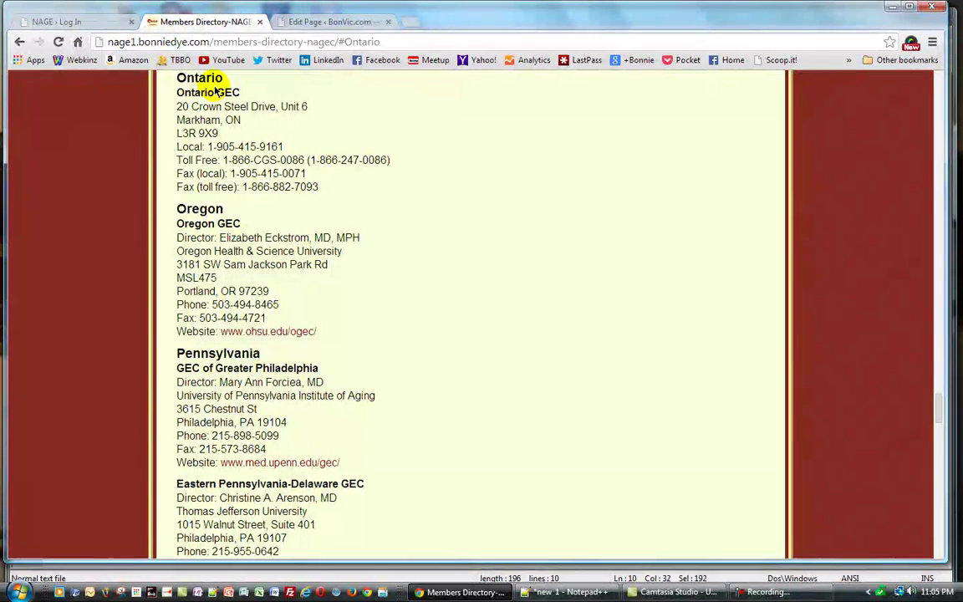